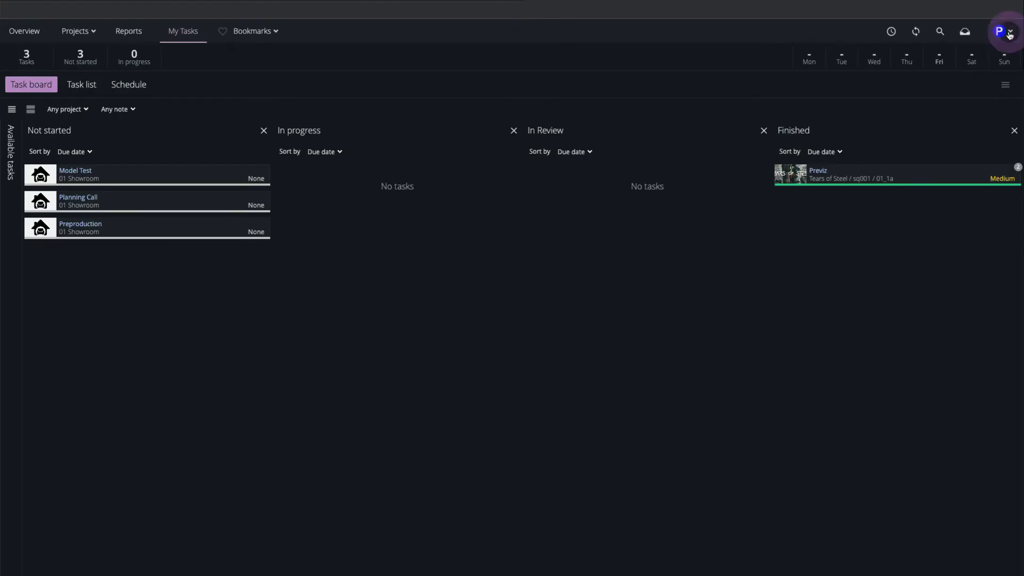
- Open System settings from the account menu and search the page for 'general settings'
click(1001, 33)
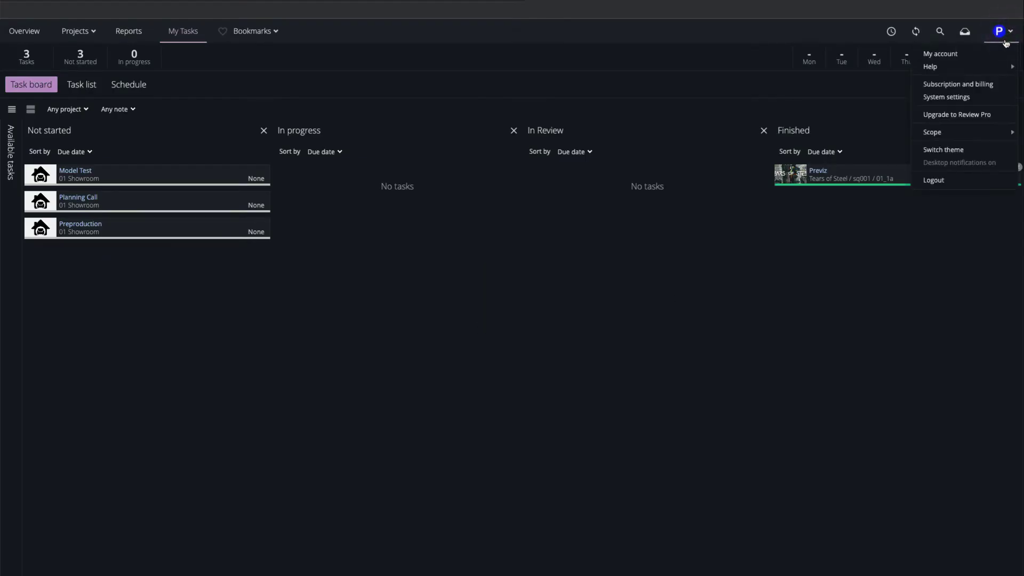
click(979, 98)
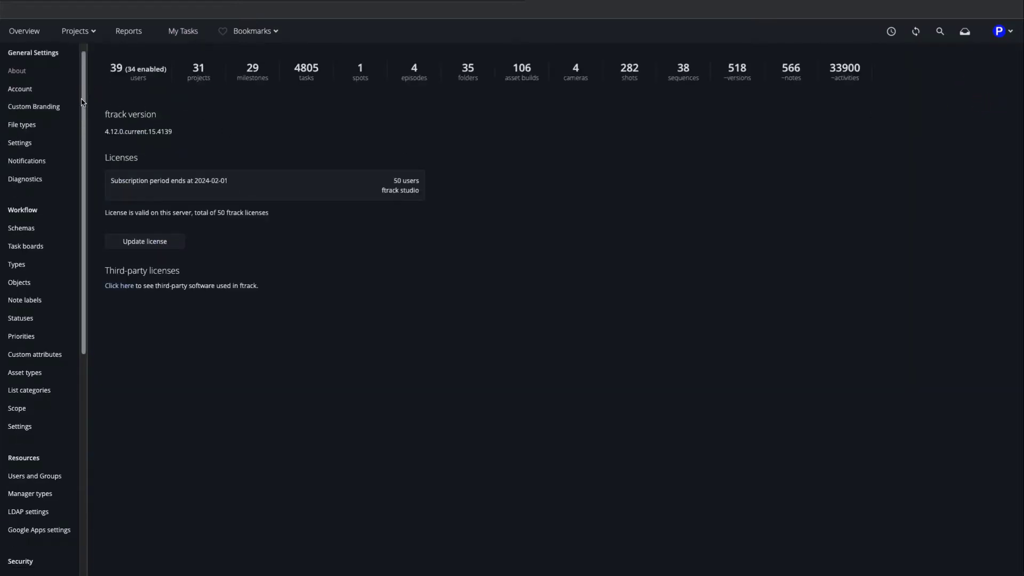
scroll(66, 357, down, 8)
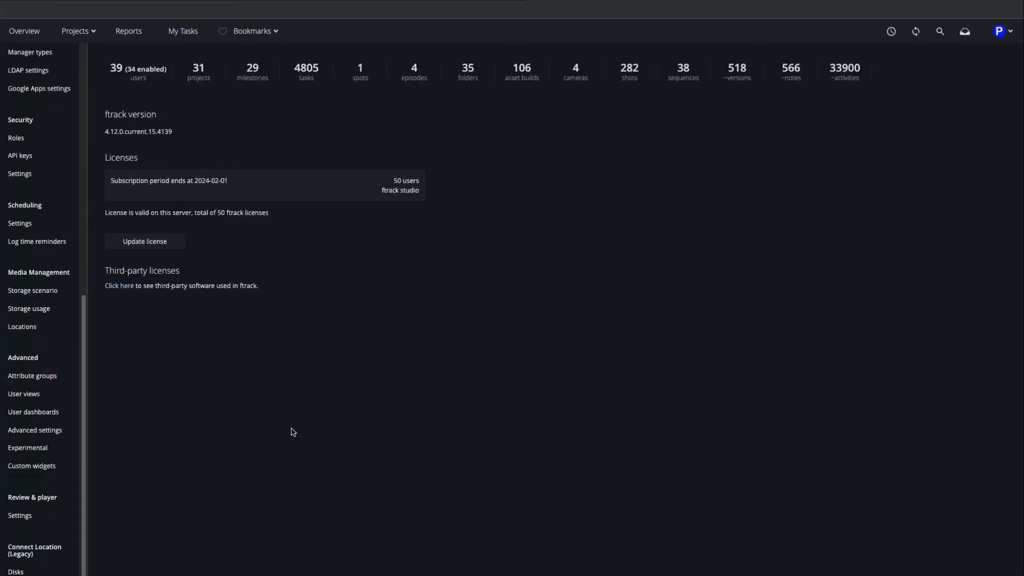
key(super+f)
text(general settings)
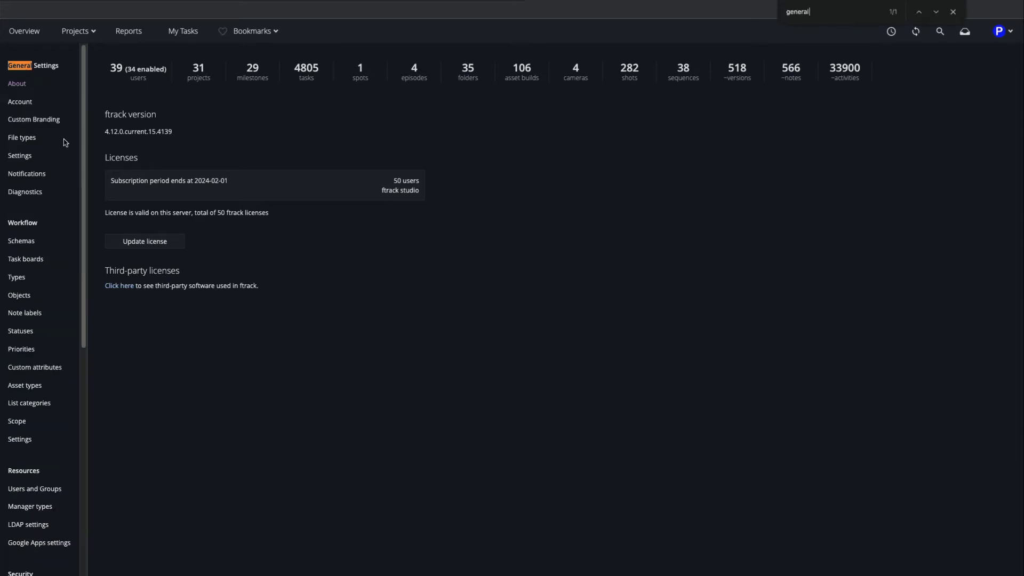
key(Escape)
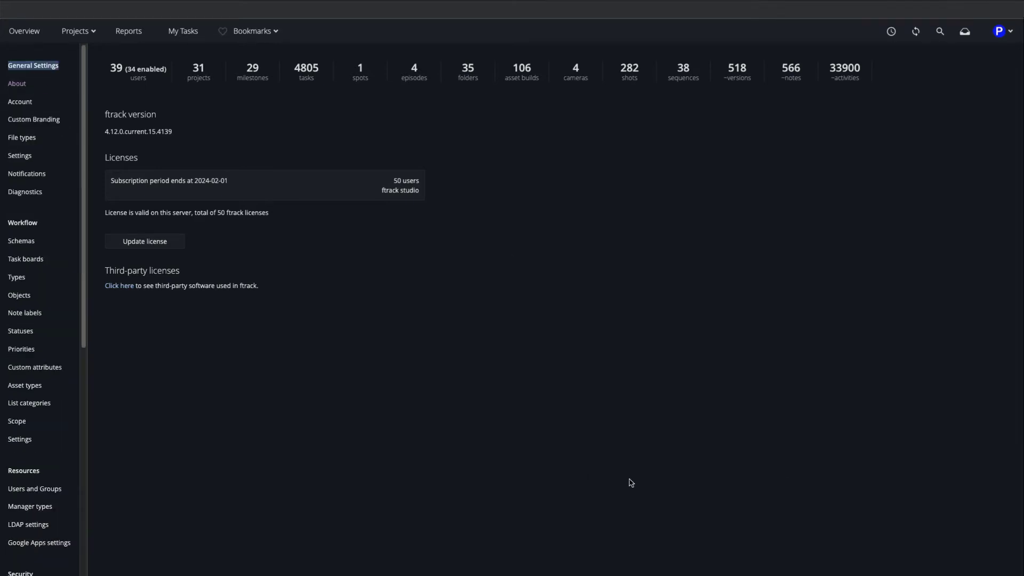
click(11, 67)
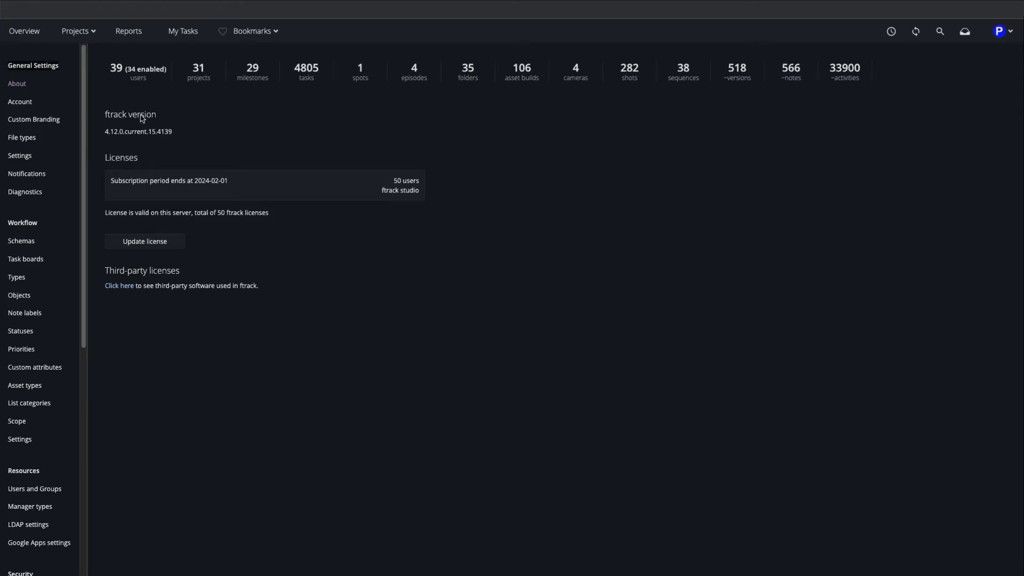
- Review the Account subscription and its Add new subscription options, then view Custom Branding
click(12, 102)
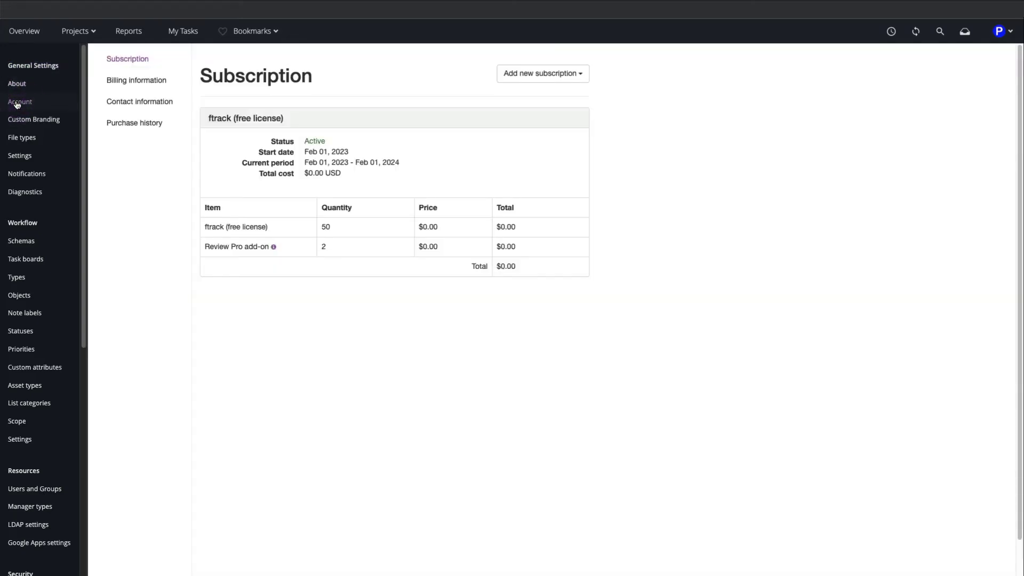
click(578, 75)
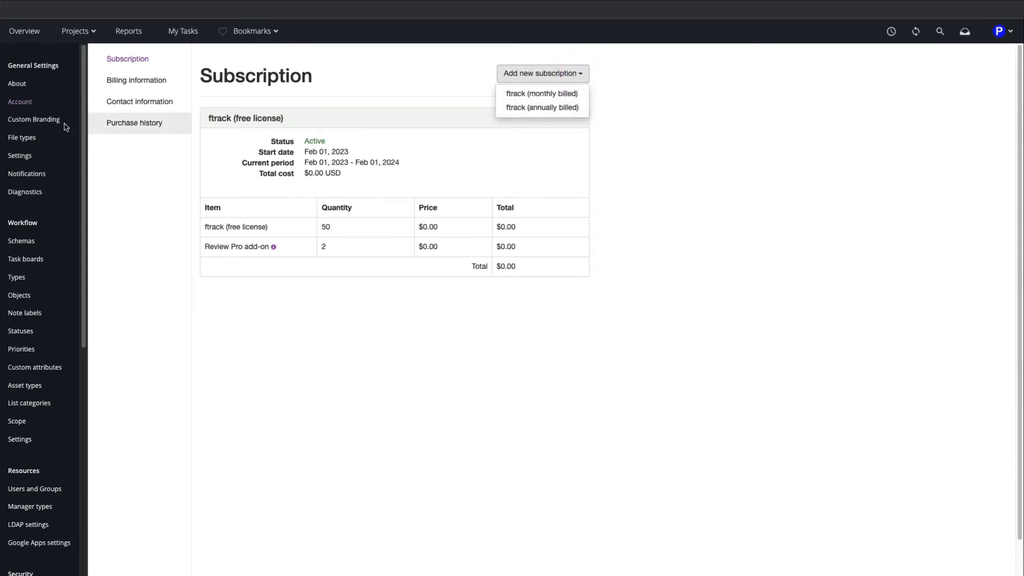
click(17, 121)
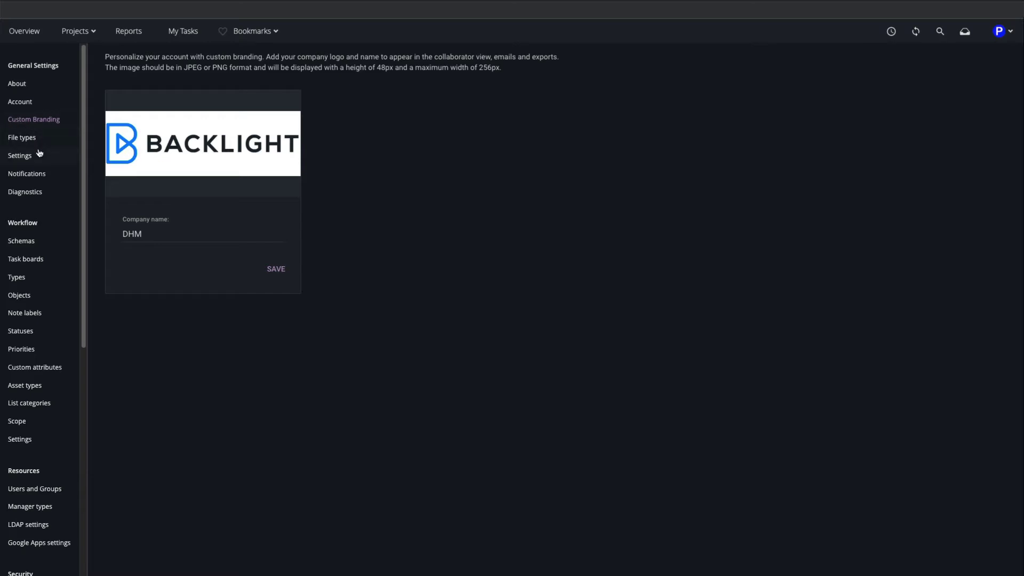
- Add Internal notification to Notes in the Notifications settings and save
click(27, 174)
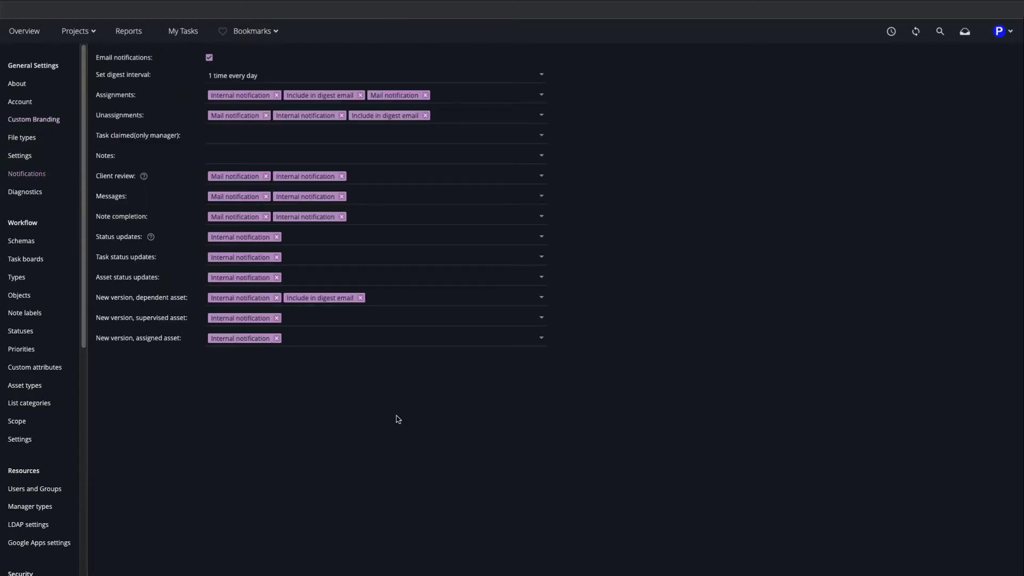
click(542, 156)
click(271, 183)
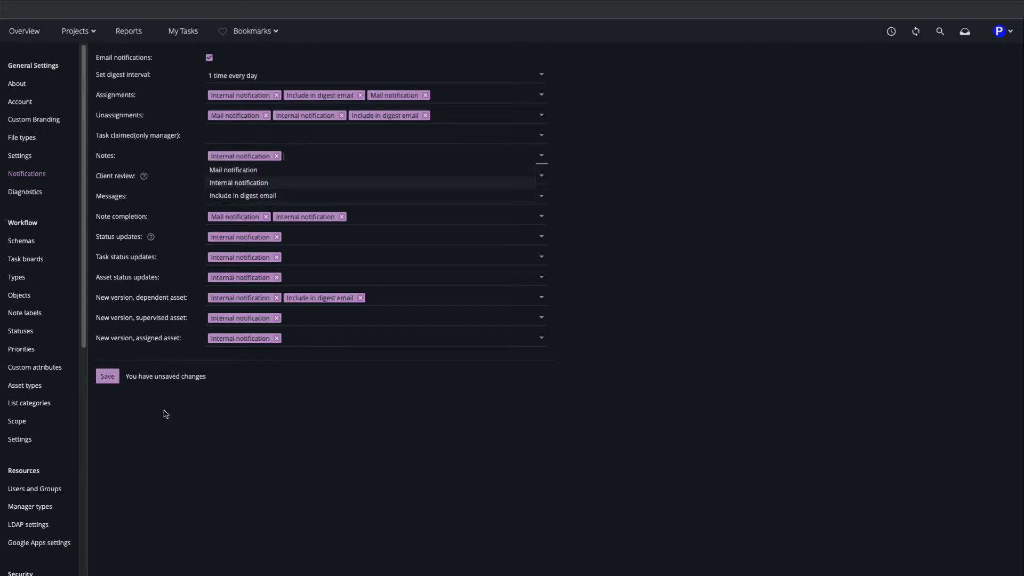
click(107, 376)
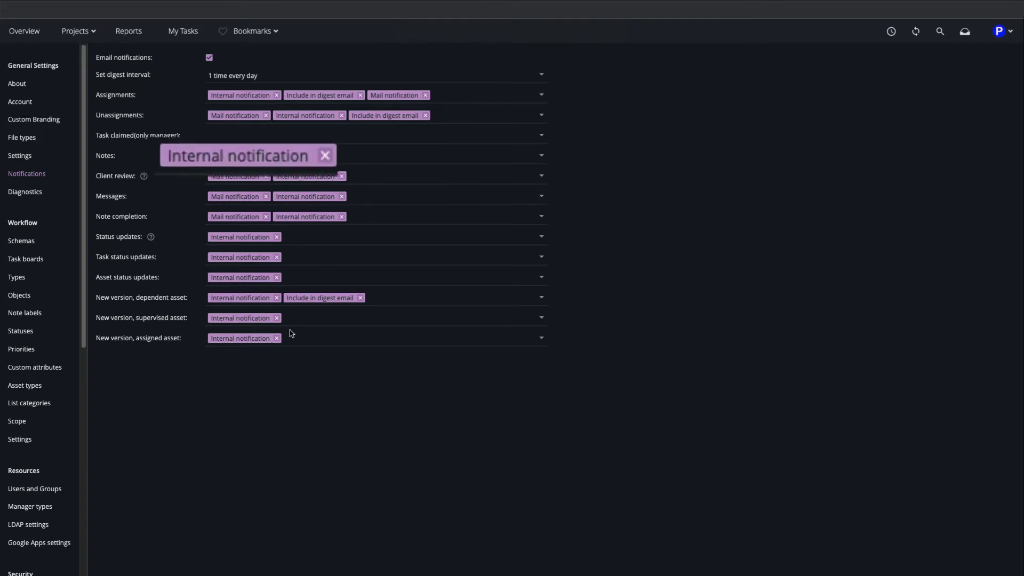
- Replace Mail notification on Client review with Include in digest email and save
click(266, 177)
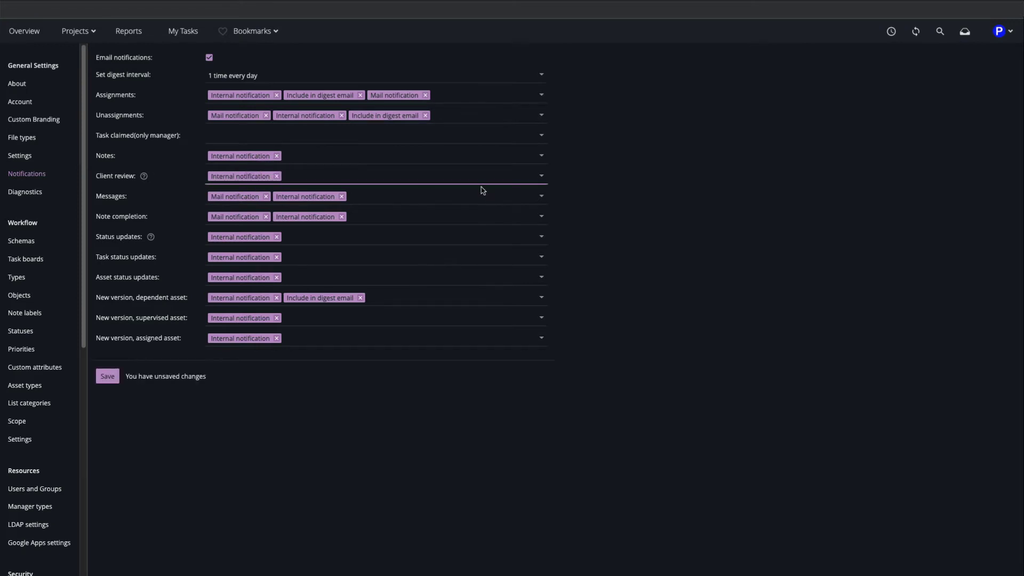
click(542, 176)
click(287, 216)
click(417, 439)
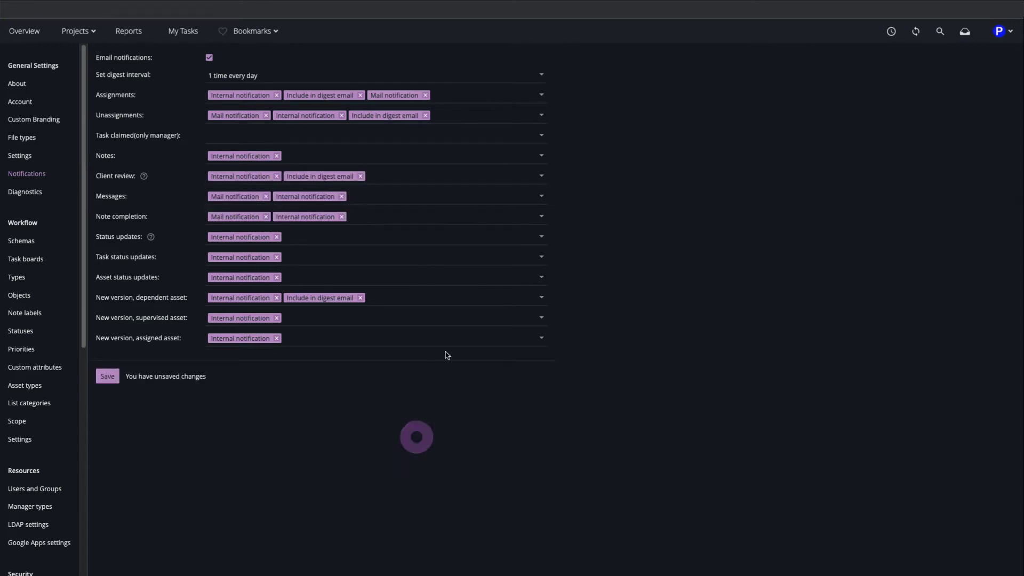
click(541, 75)
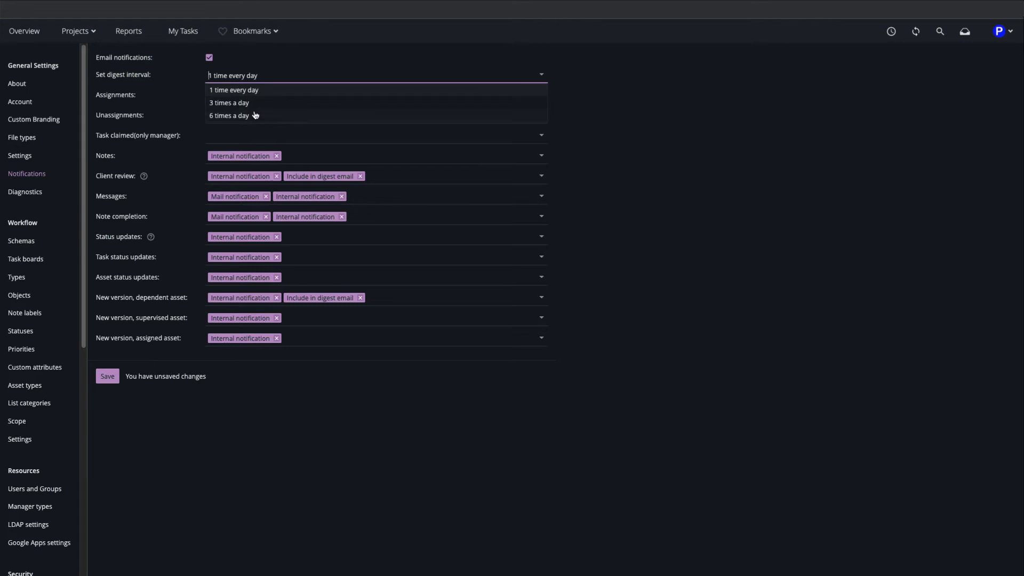
click(307, 429)
click(109, 376)
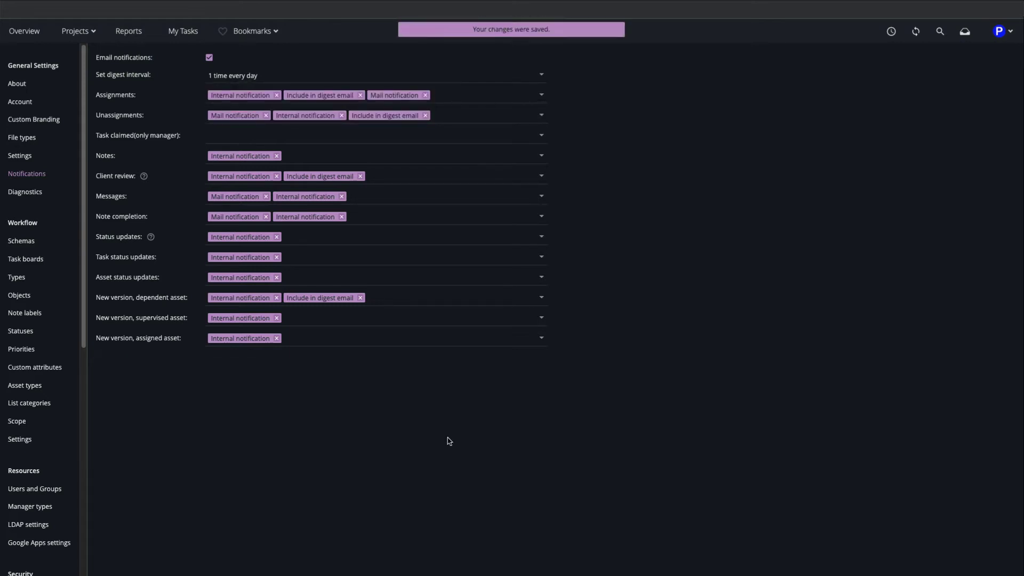
- Open the Task boards settings and view the personal My Tasks board
scroll(34, 53, down, 3)
double_click(34, 54)
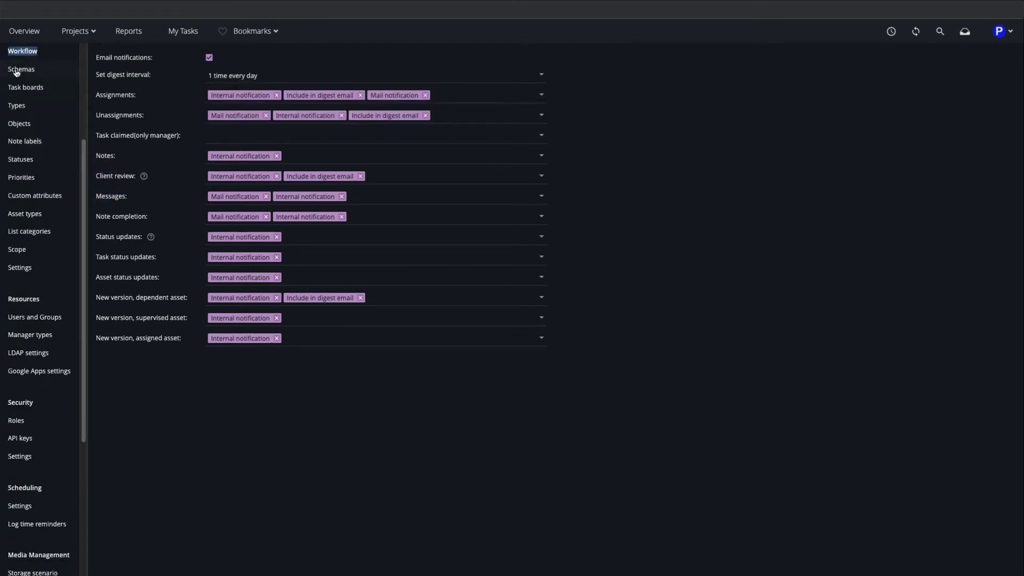
click(29, 90)
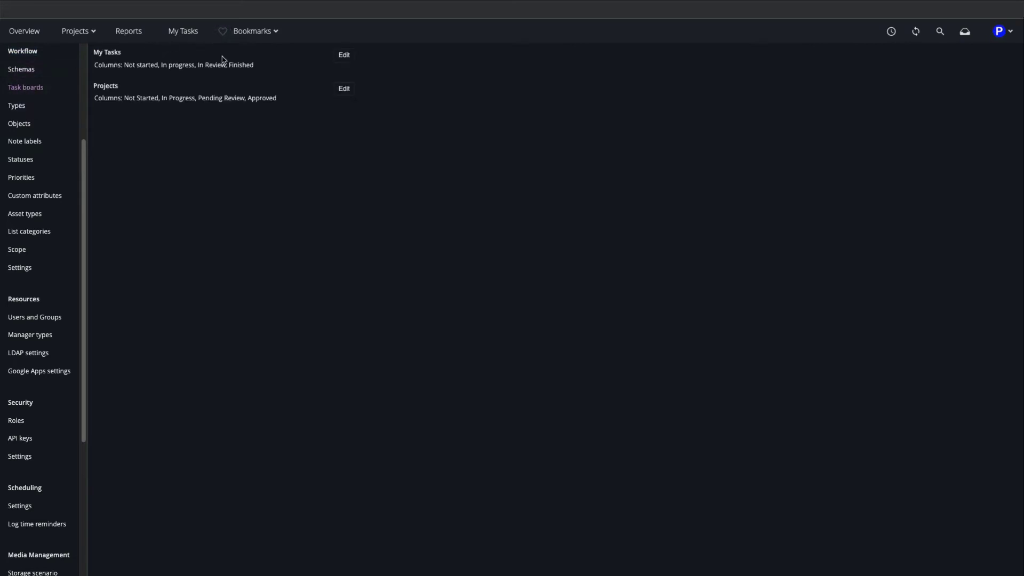
click(183, 30)
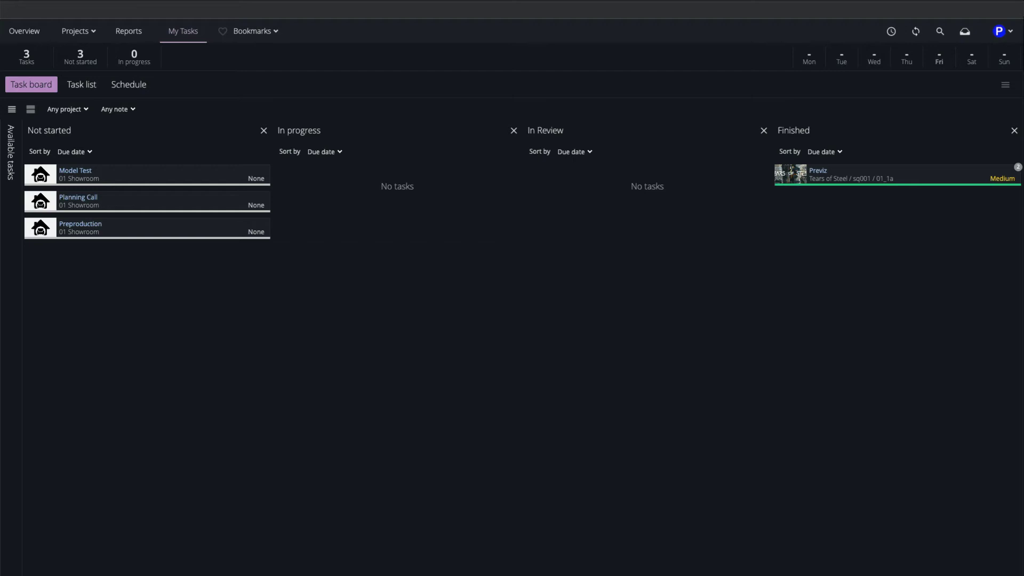
- Show the Thimble project's Task board dashboard
click(74, 31)
click(328, 59)
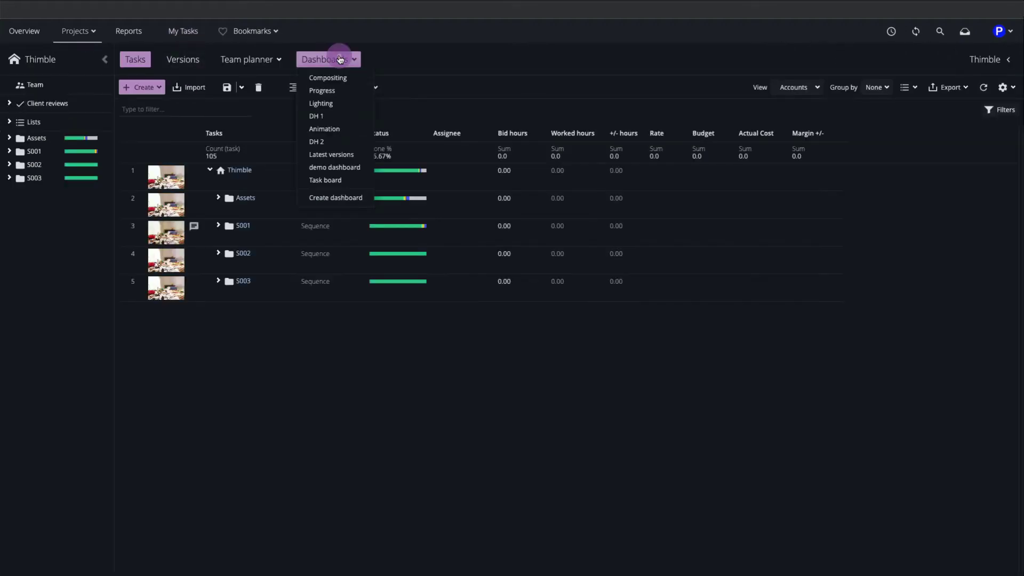
click(343, 181)
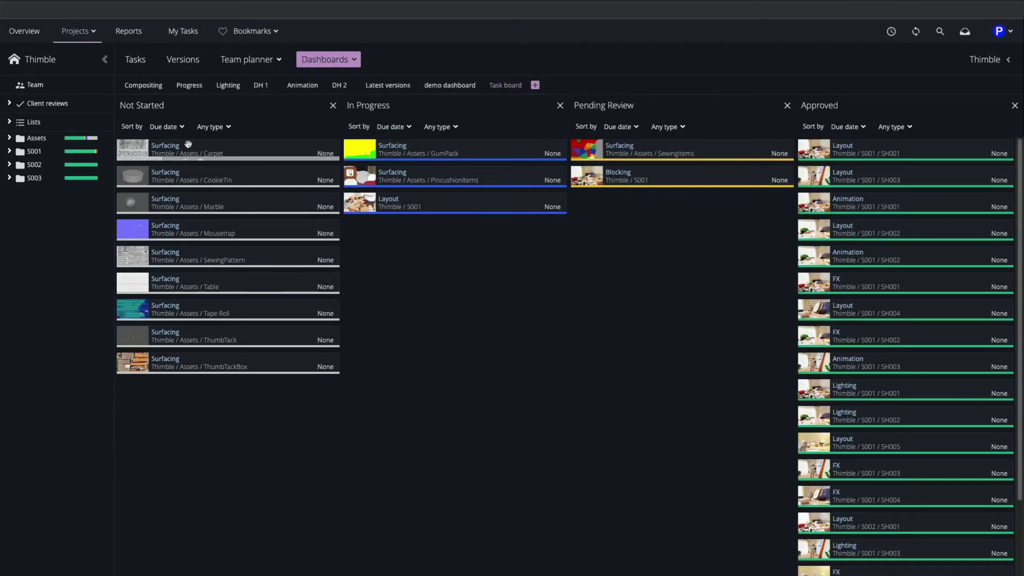
click(798, 106)
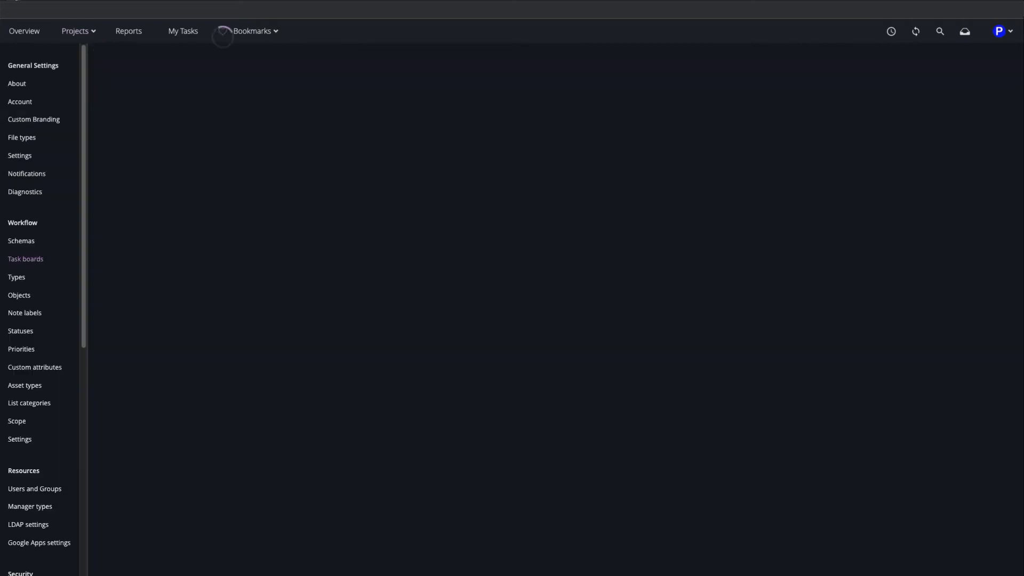
click(345, 89)
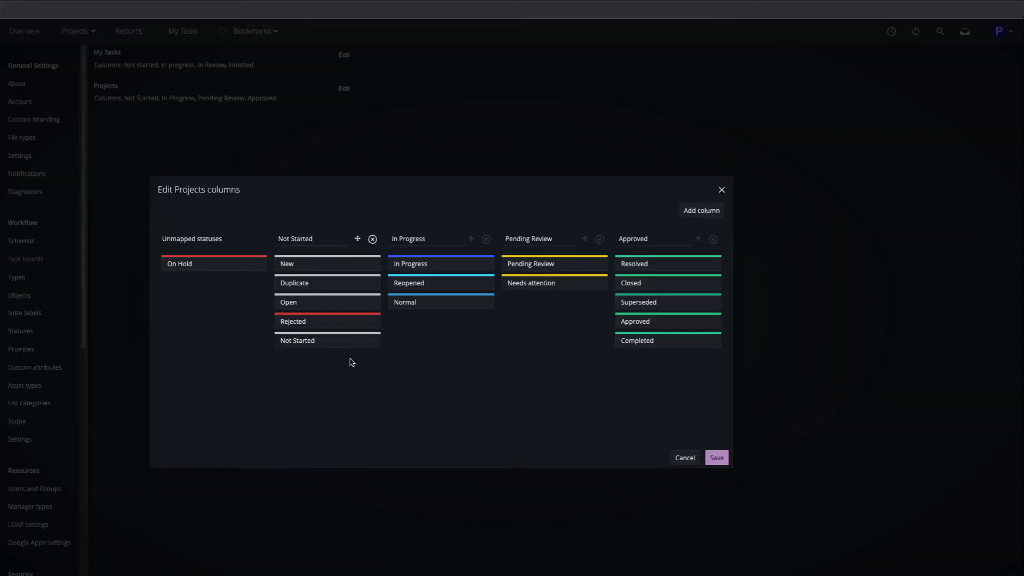
click(712, 212)
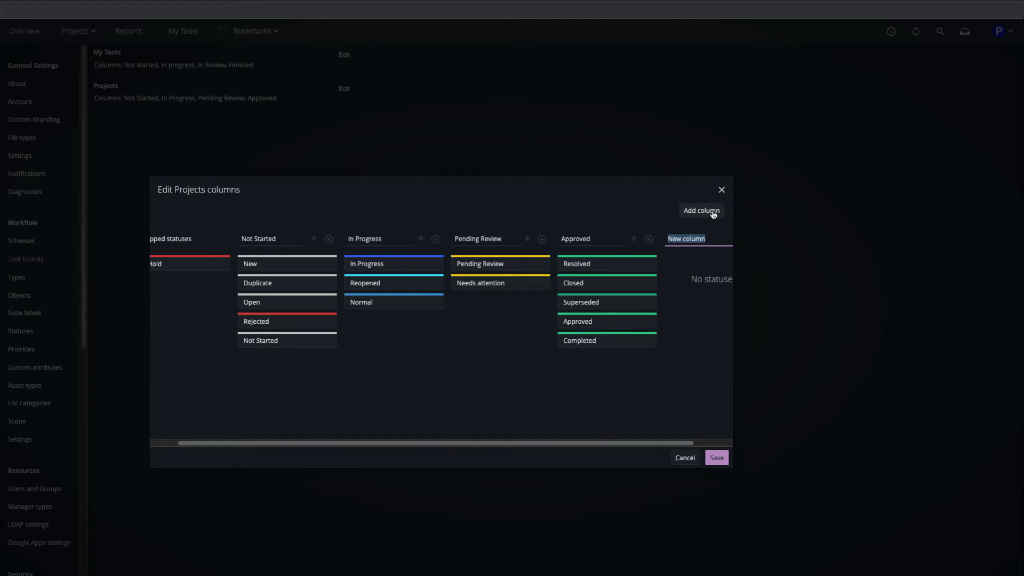
click(685, 458)
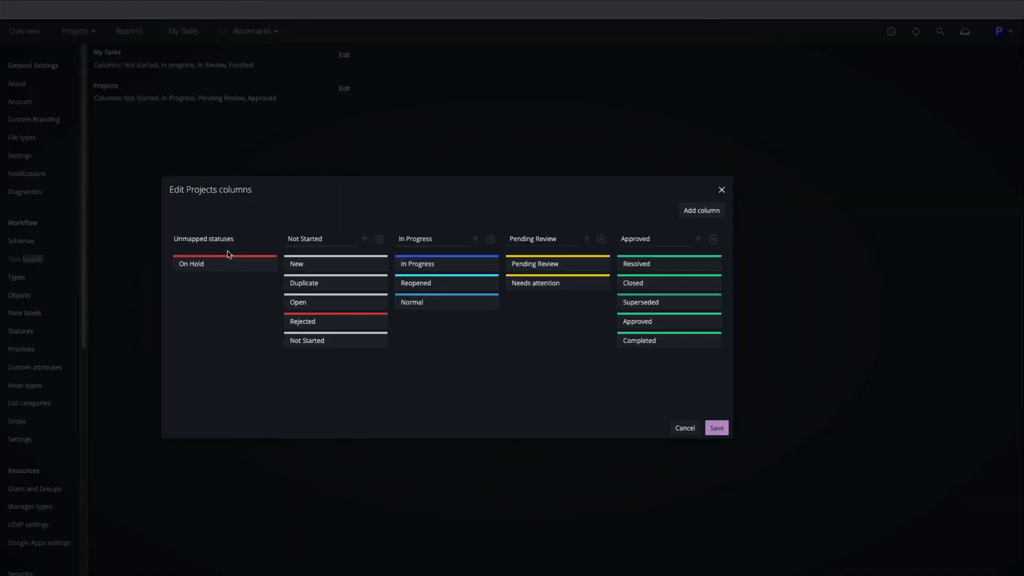
drag(217, 256, 549, 320)
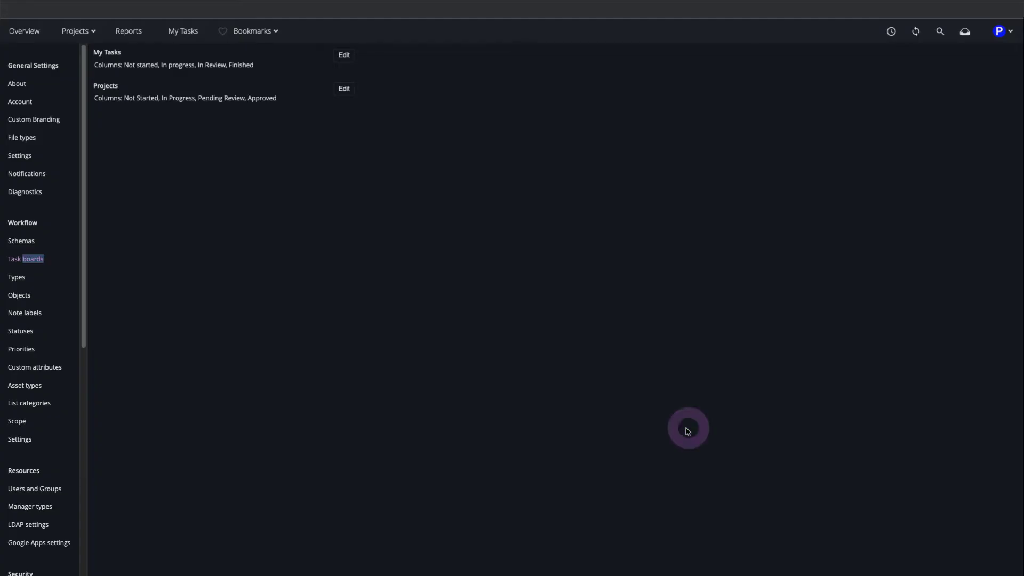
click(685, 428)
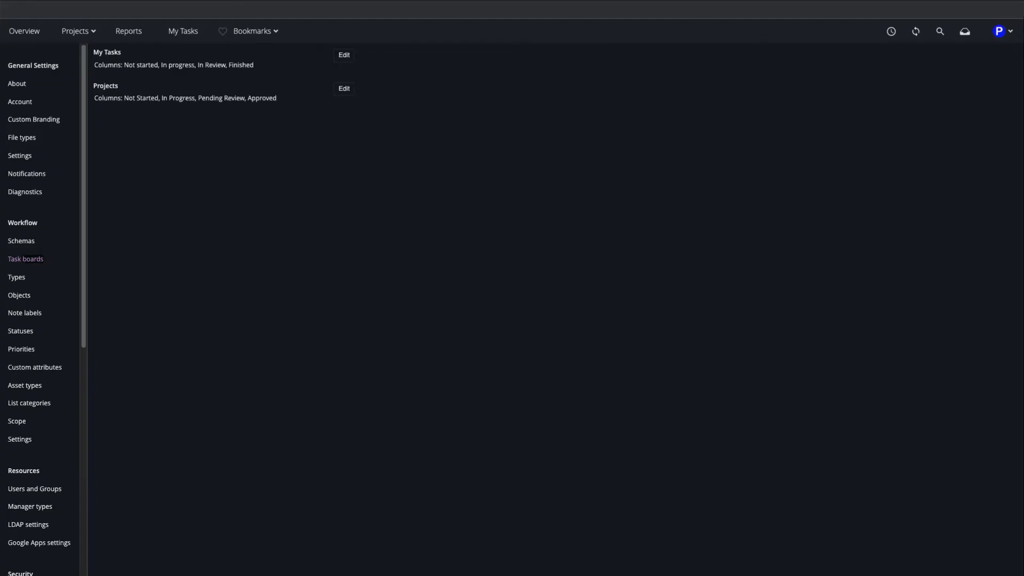
- View the note label settings, then open notes for sh010 Lighting in the Online project
click(26, 312)
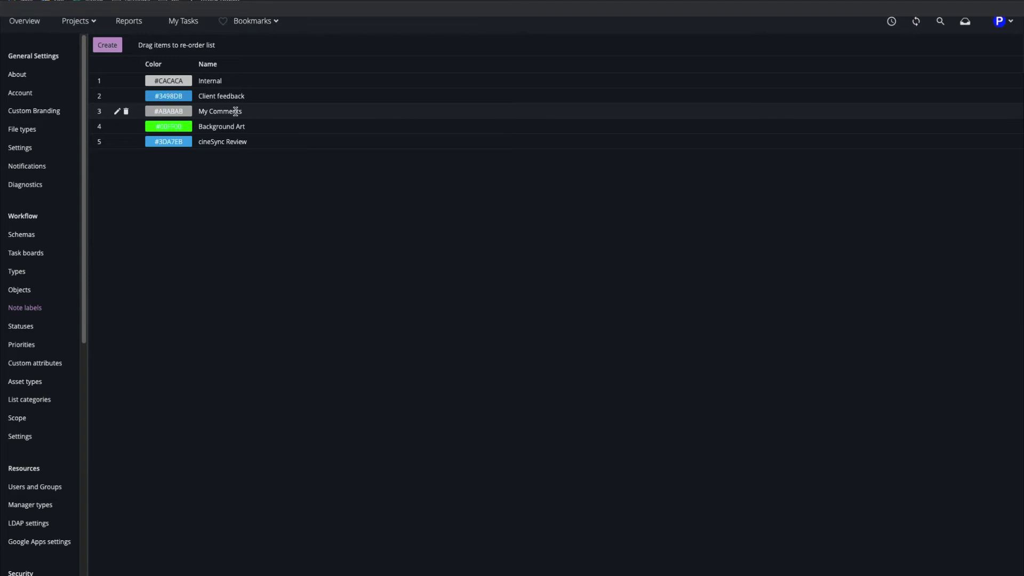
click(80, 21)
click(26, 96)
click(280, 244)
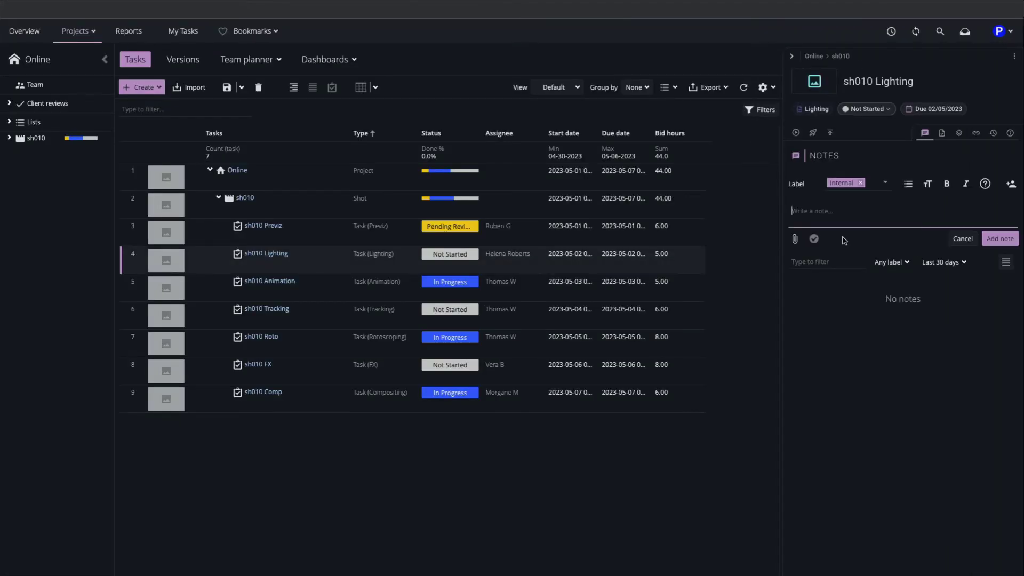
- Post the note 'Increase ambient light' with the My Comments label
text(Increase ambient light)
click(886, 183)
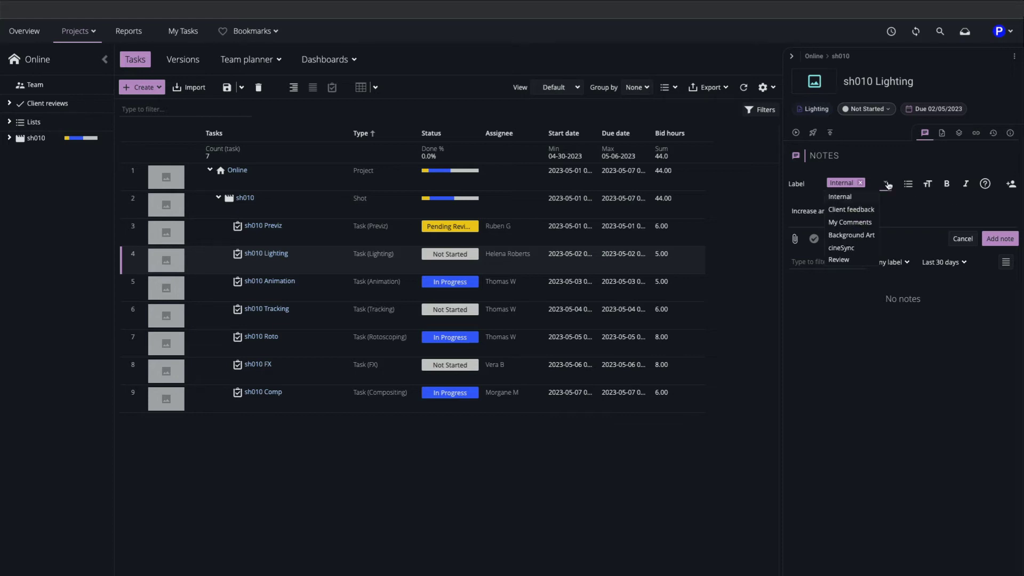
click(853, 218)
key(ctrl+Return)
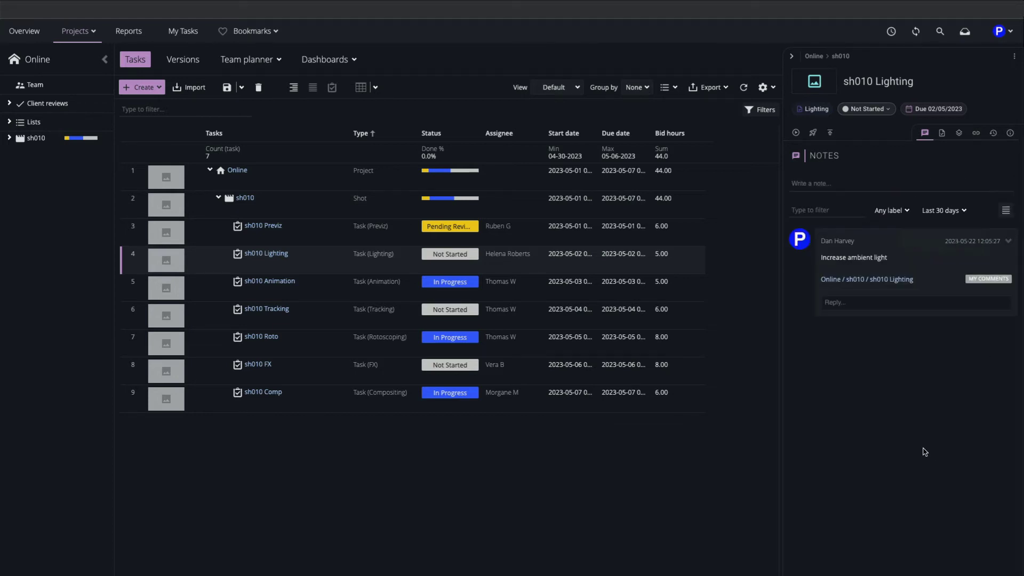
- Open System settings on the Priorities page
click(1001, 31)
click(939, 83)
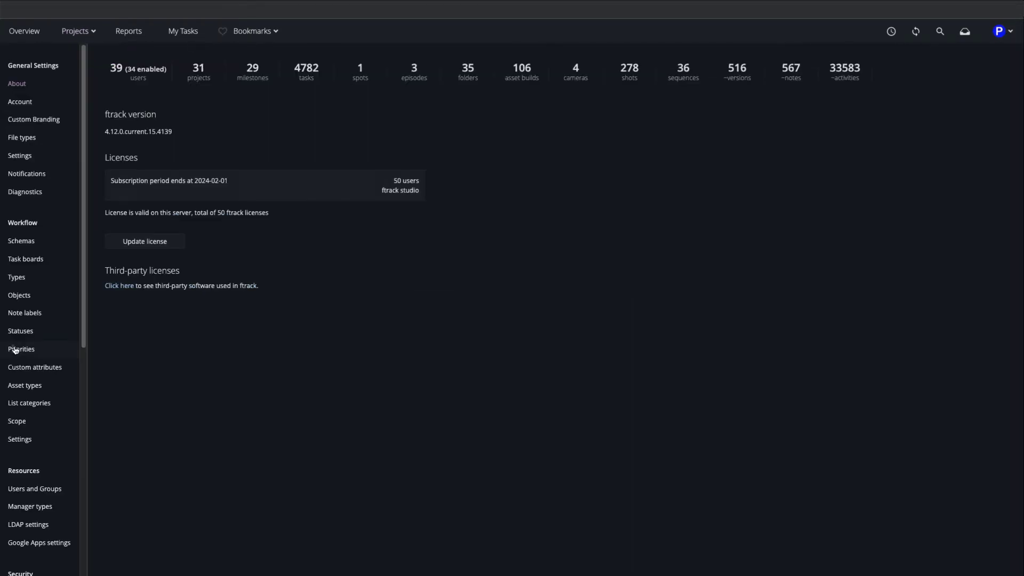
click(21, 349)
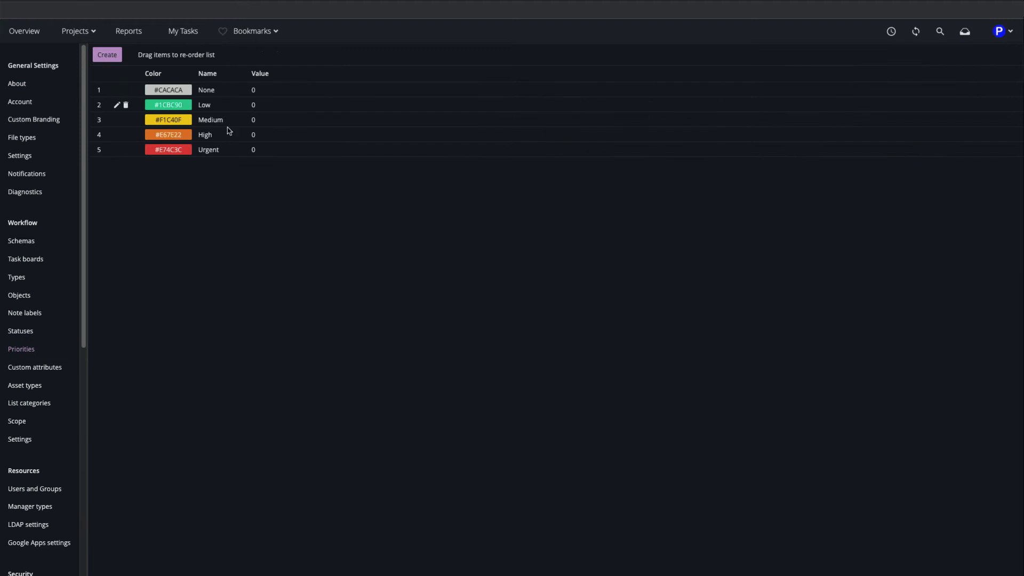
- Create a 'User Tasks' list category and return to the projects list
click(47, 405)
click(107, 55)
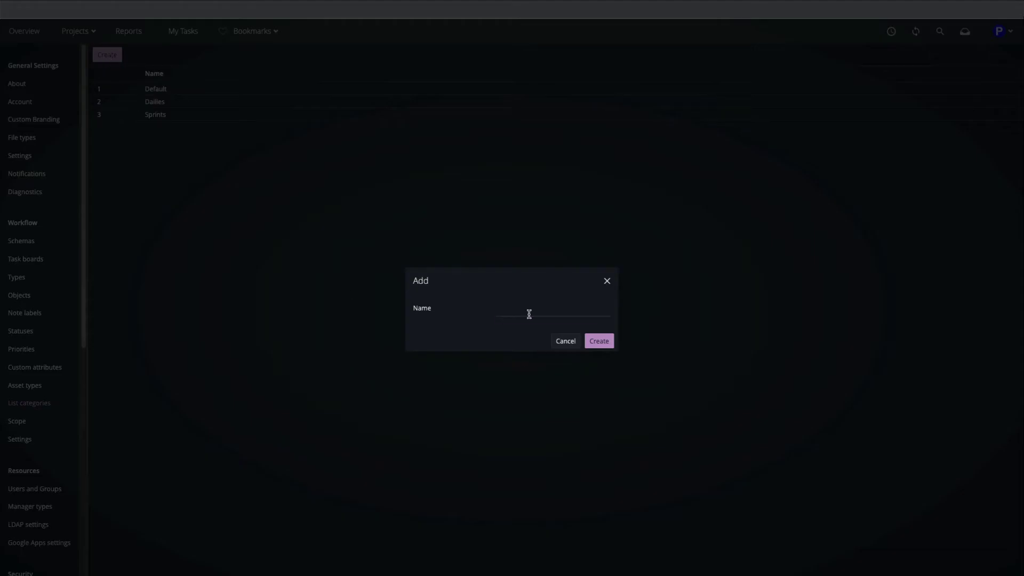
click(528, 313)
text(User Tasks)
click(599, 340)
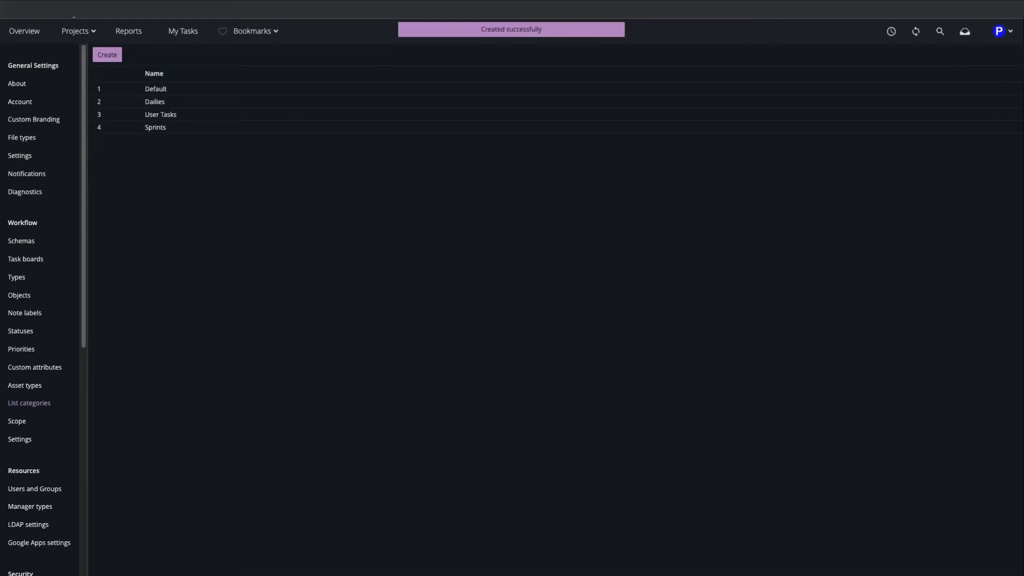
click(85, 34)
- Create a User Tasks list from sh010 Animation, Tracking and Roto, named after their assignee
click(31, 104)
right_click(333, 315)
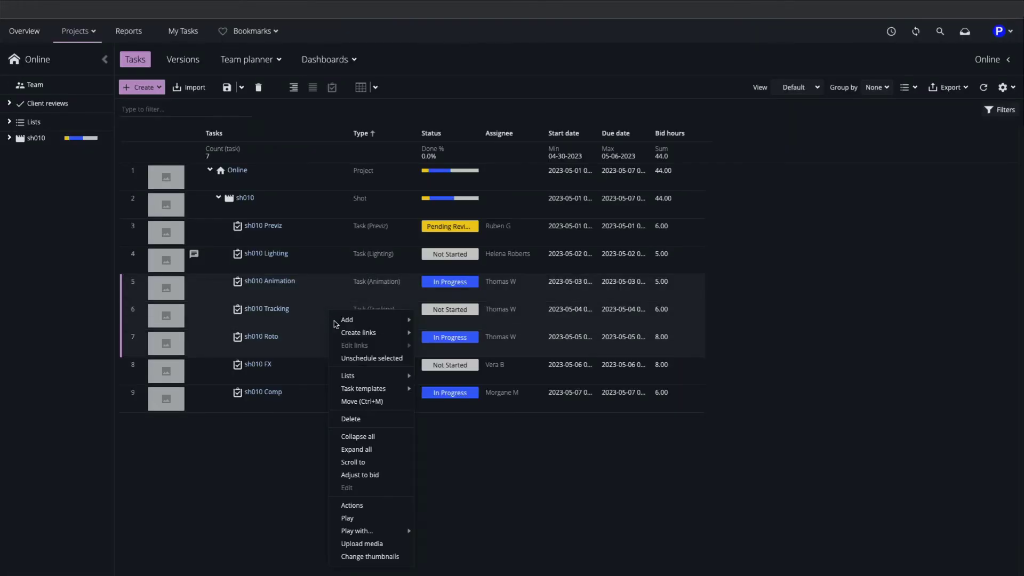
mouse_move(352, 376)
click(463, 379)
click(603, 319)
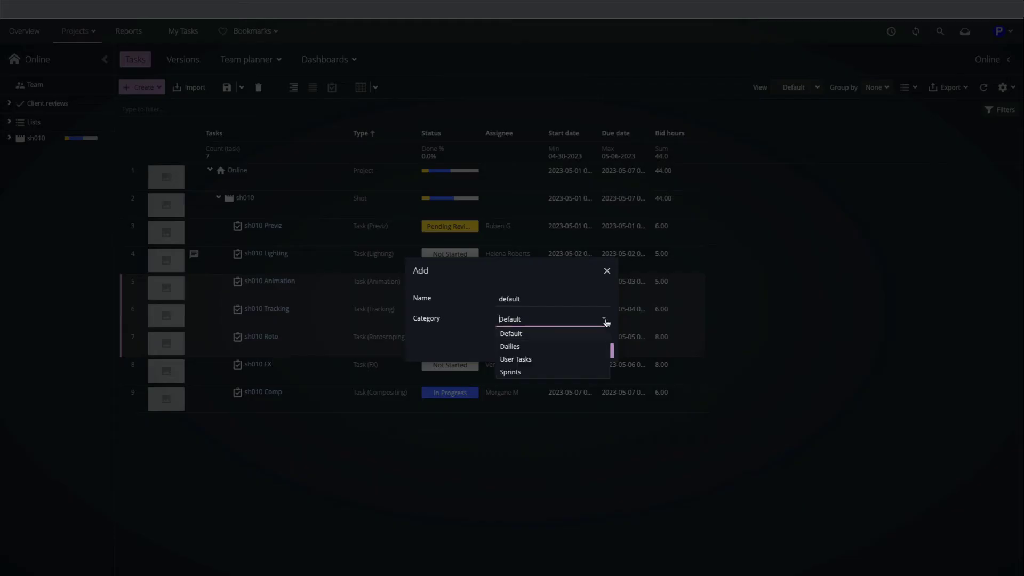
click(556, 360)
click(533, 298)
key(ctrl+a)
text(Thomas)
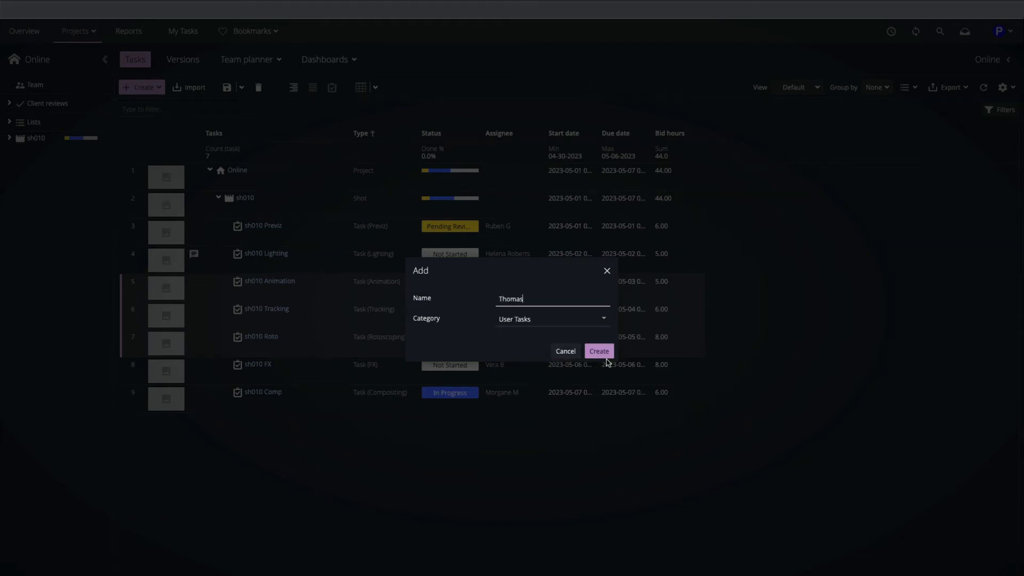
click(599, 351)
- Expand Lists > User Tasks and show the new list's tasks
click(9, 122)
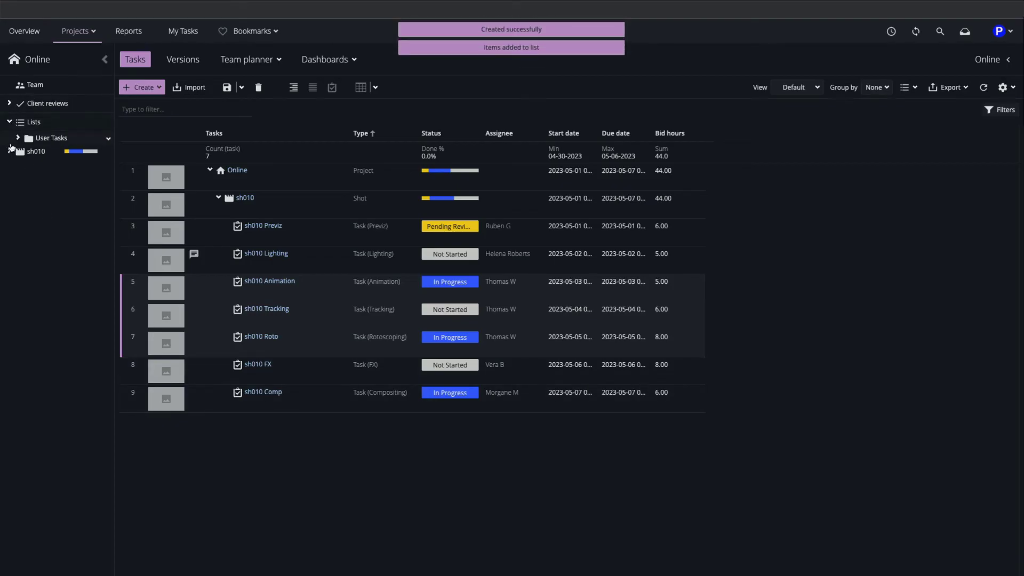
click(18, 138)
click(62, 152)
right_click(82, 153)
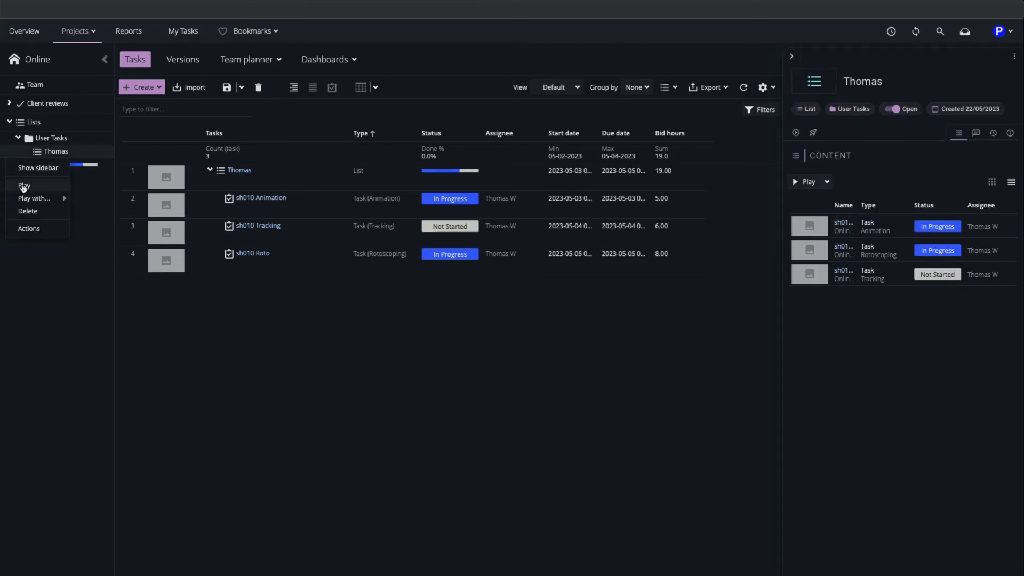
- Open the Scheduling settings in System settings
click(1000, 31)
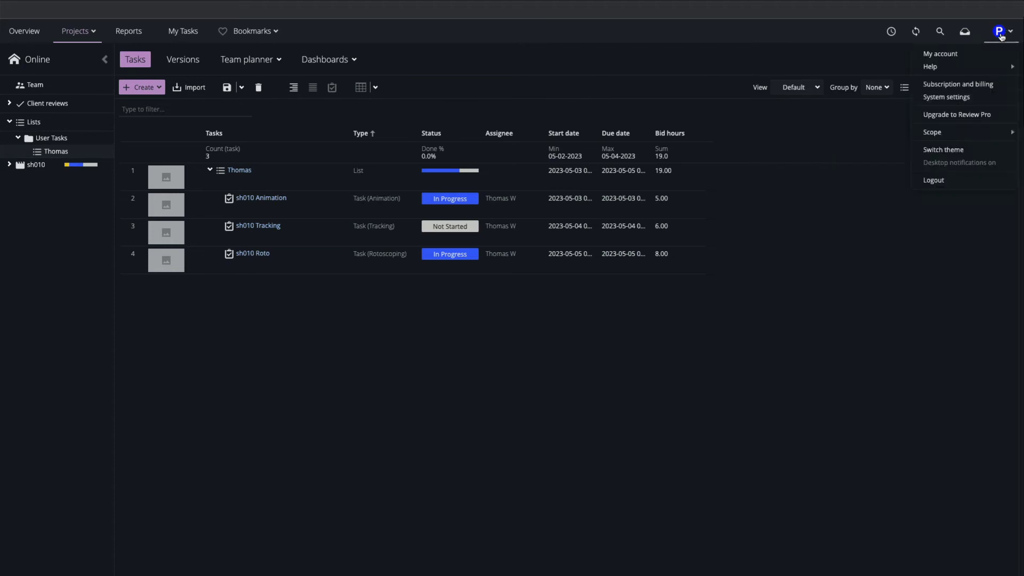
click(942, 96)
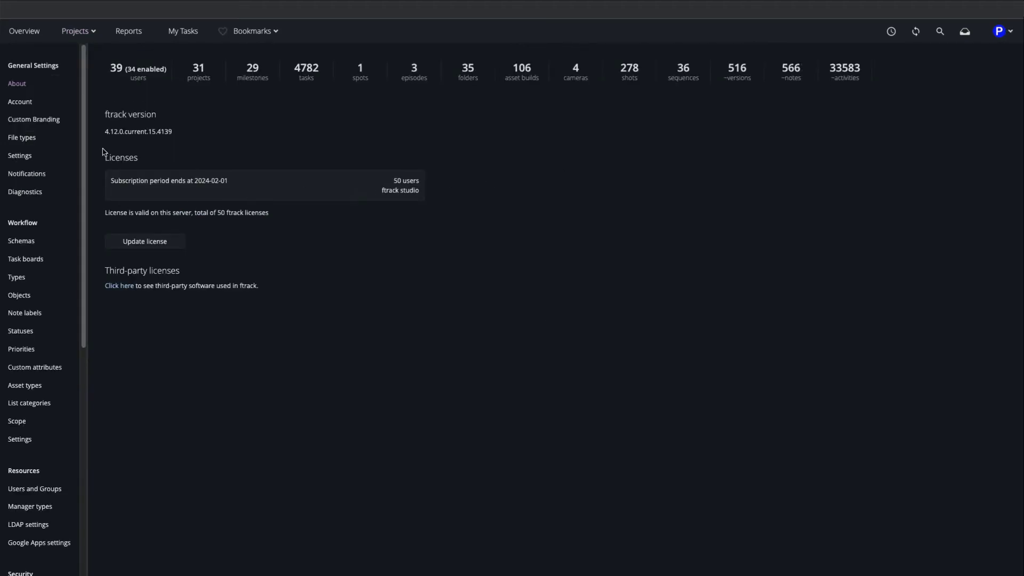
scroll(83, 153, down, 1)
scroll(83, 154, down, 5)
click(20, 393)
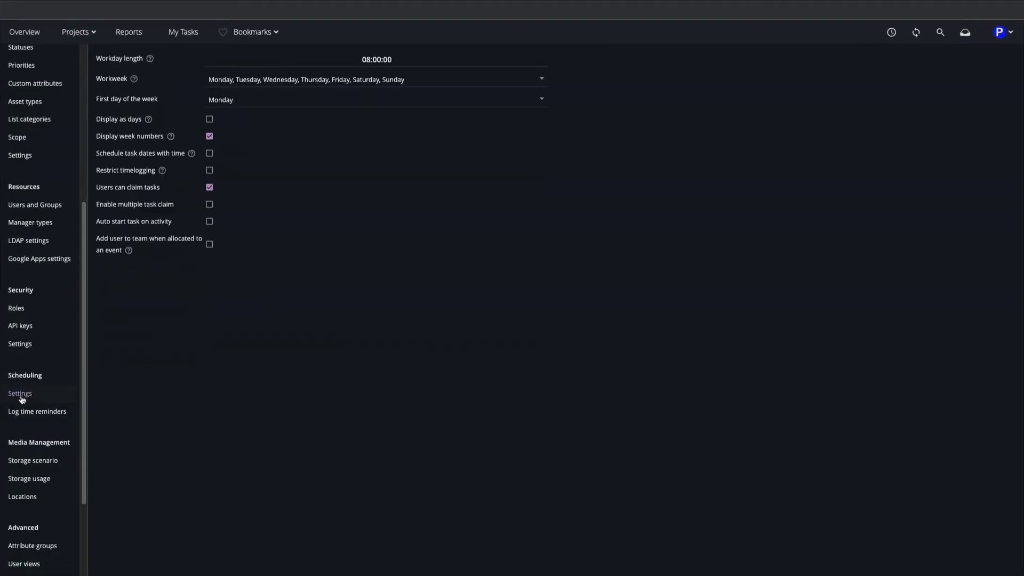
- Remove Sunday and Saturday from the workweek and save it as Monday to Friday
click(541, 79)
click(254, 96)
click(224, 171)
click(107, 285)
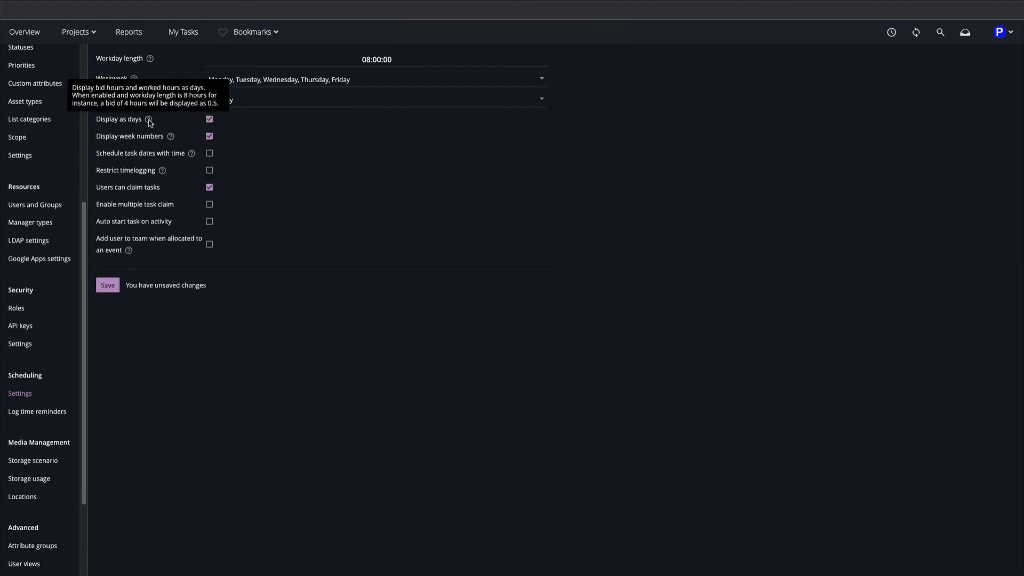
mouse_move(192, 156)
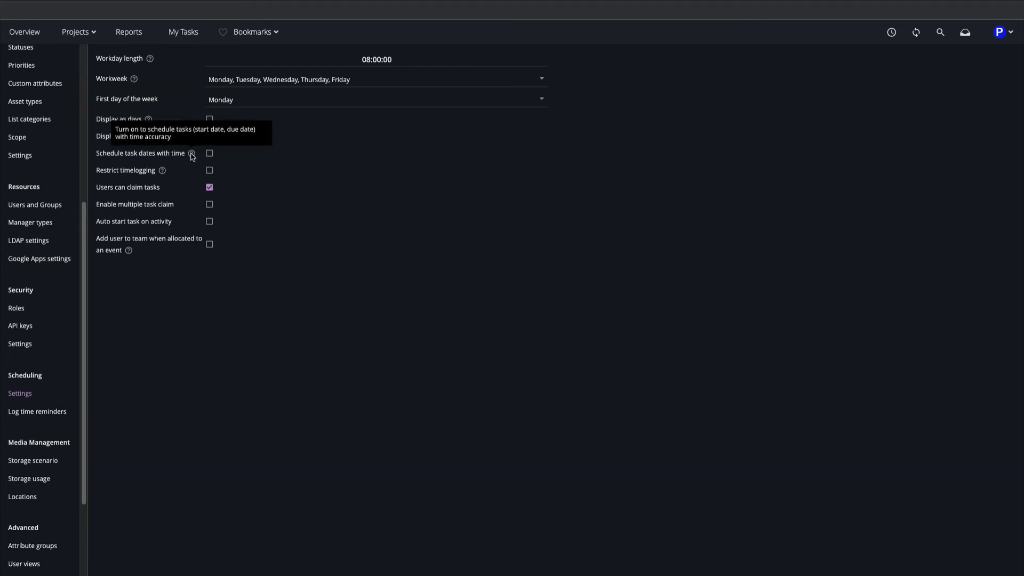
mouse_move(164, 173)
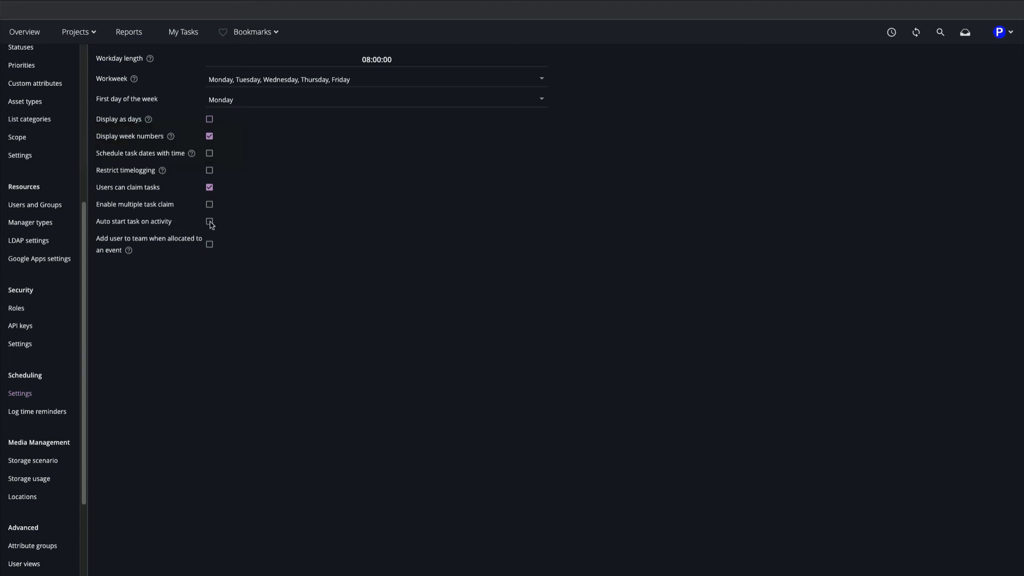
- Look through the User views and User dashboards pages, then the Advanced settings
scroll(85, 207, down, 3)
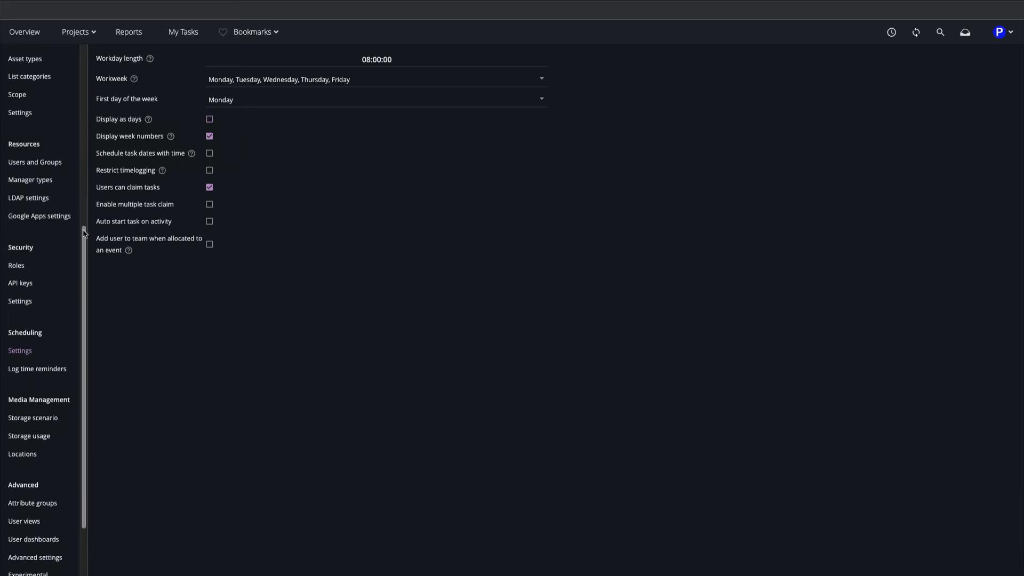
click(31, 394)
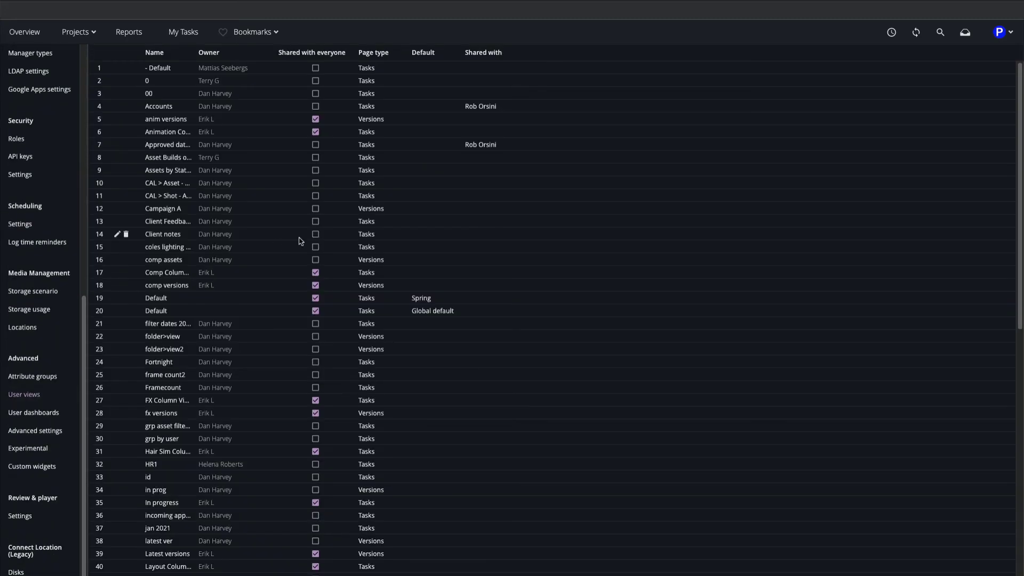
click(30, 416)
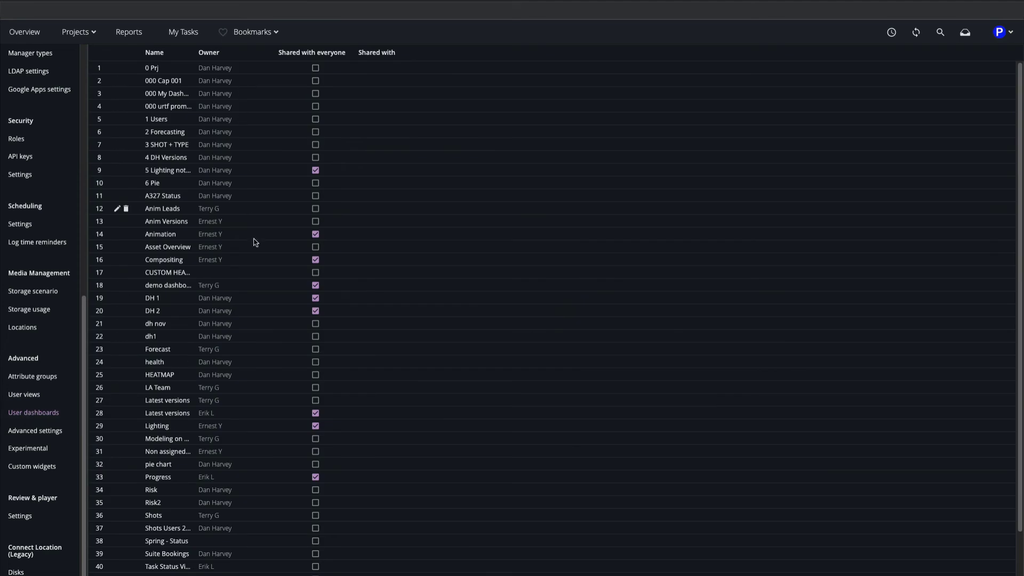
click(16, 430)
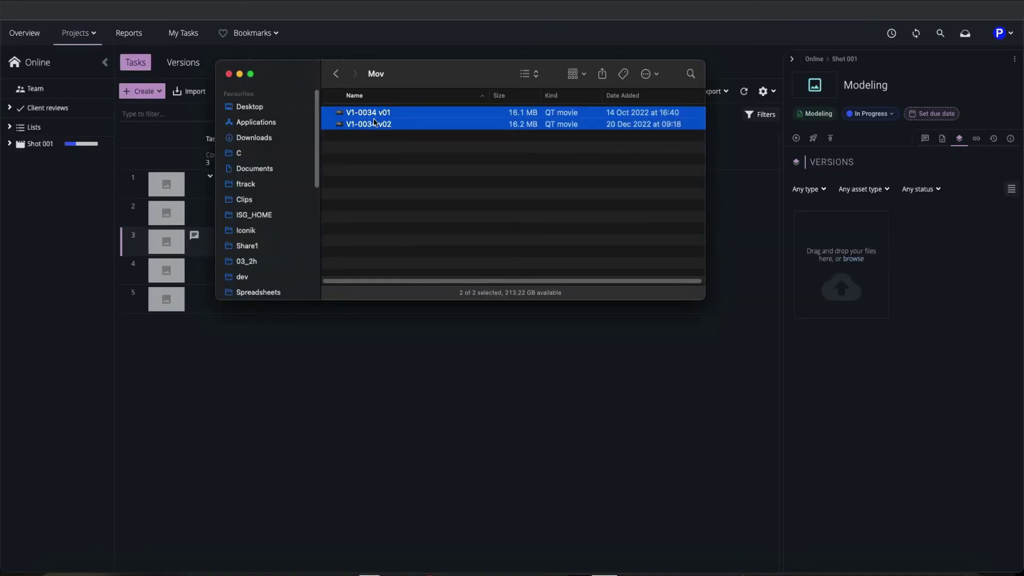
drag(405, 112, 838, 307)
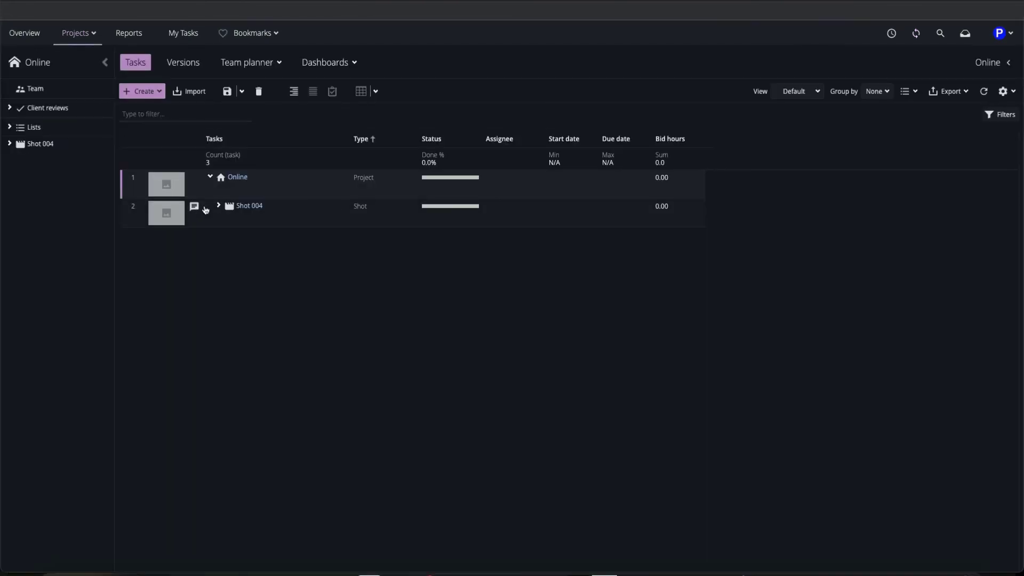
- Set a new thumbnail image on Shot 004, then view the Experimental settings
click(218, 207)
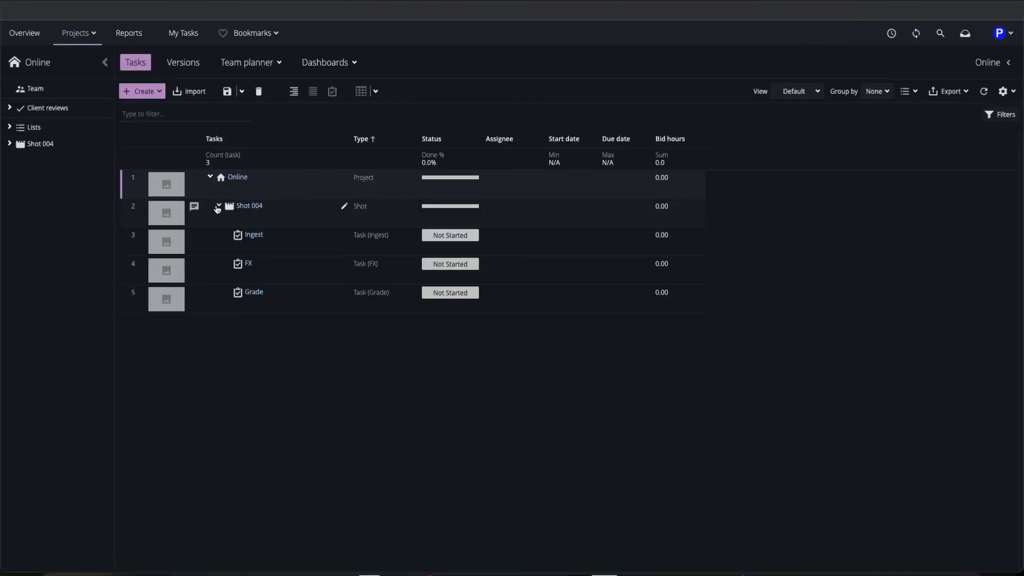
click(257, 206)
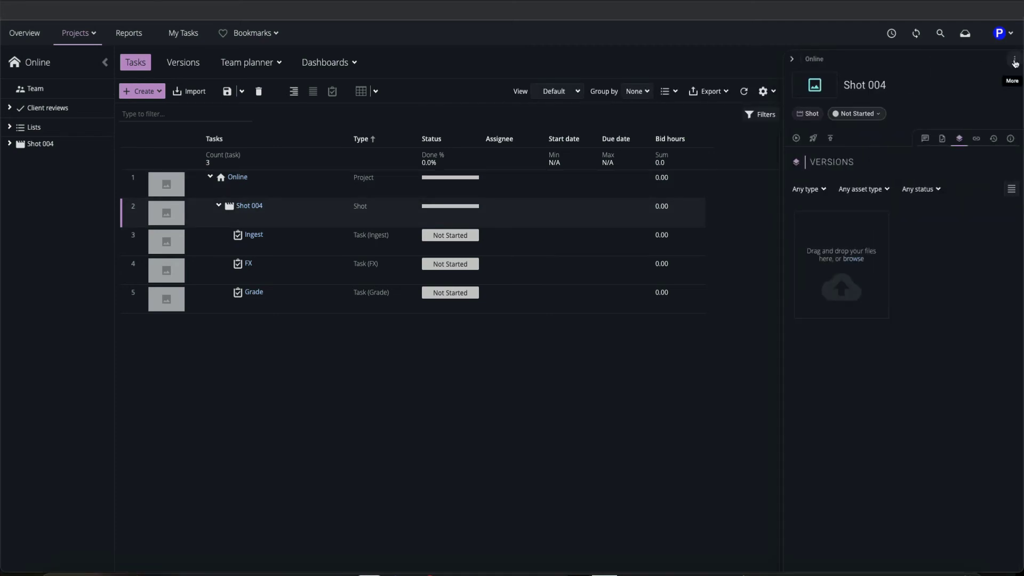
click(1015, 59)
click(987, 378)
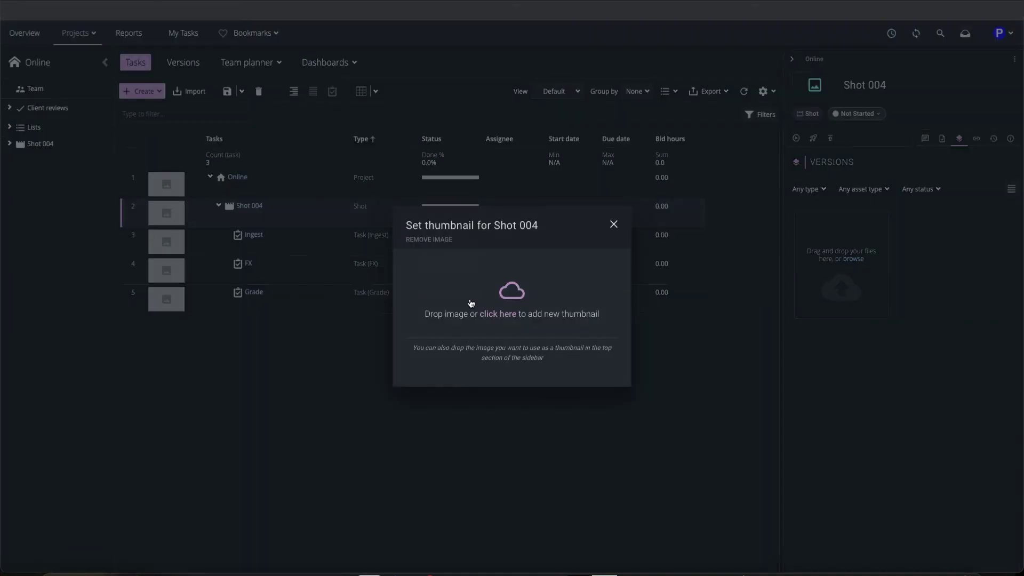
click(505, 316)
double_click(273, 153)
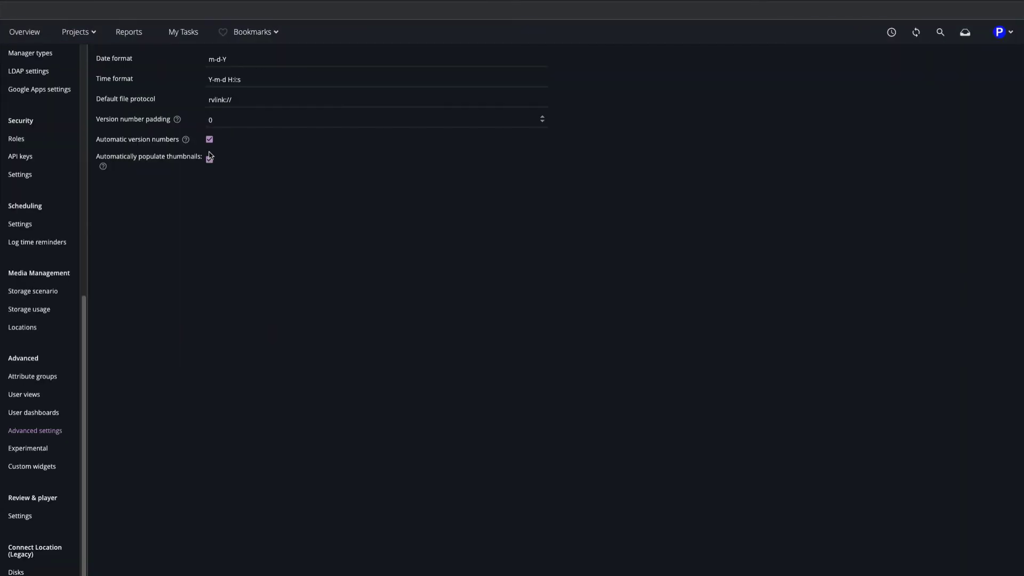
click(24, 449)
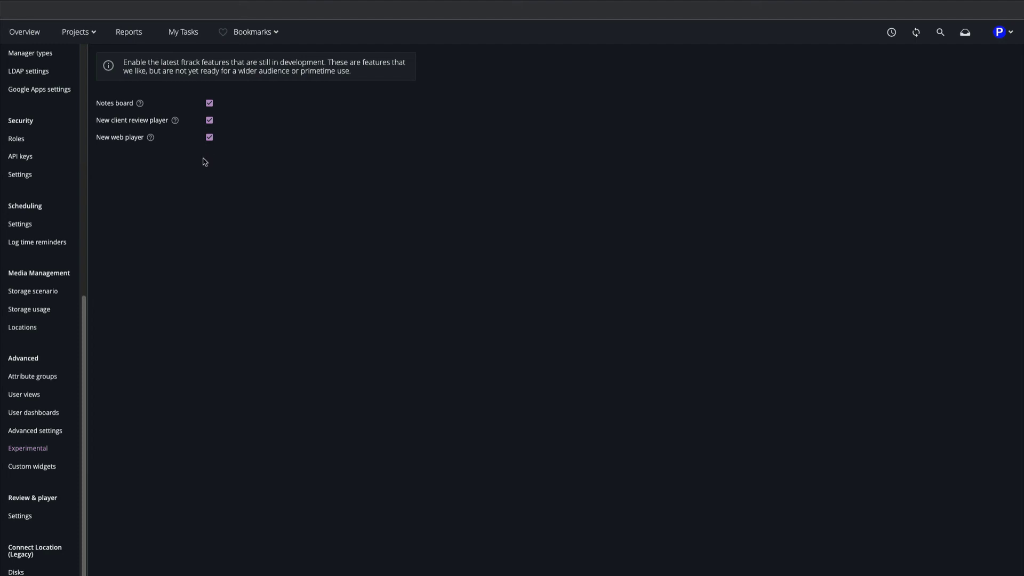
- Check the Review & player dropdowns (New web player (beta), Good quality, Version sync), then toggle Transfer notes as collaborators off and on
click(28, 520)
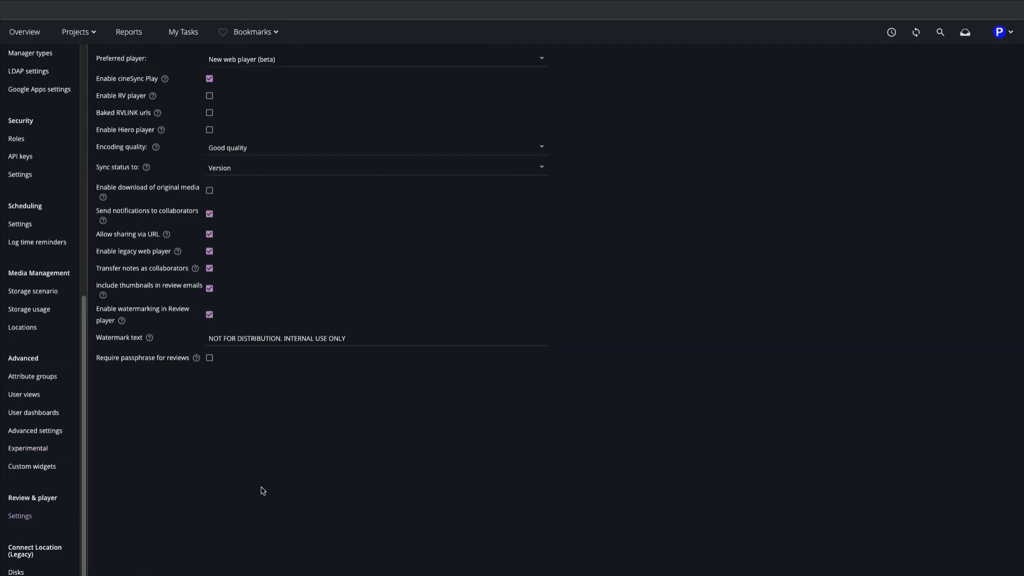
click(542, 60)
click(543, 62)
click(543, 148)
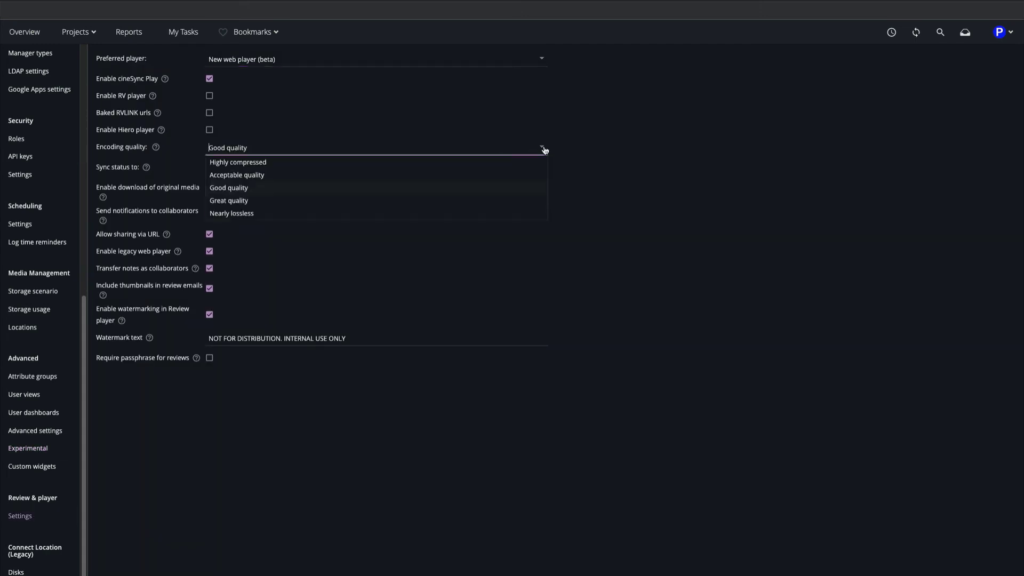
click(544, 150)
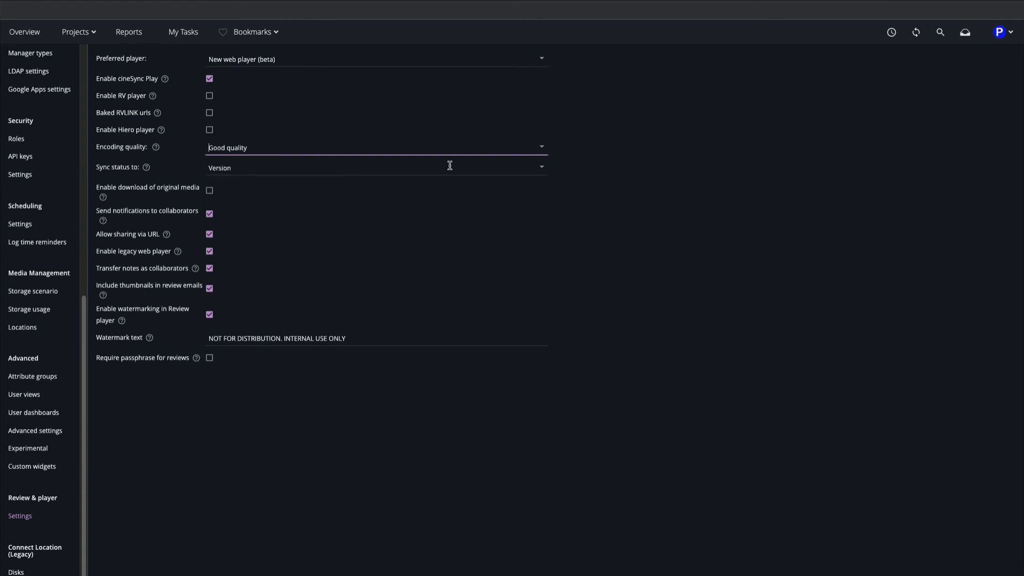
click(543, 171)
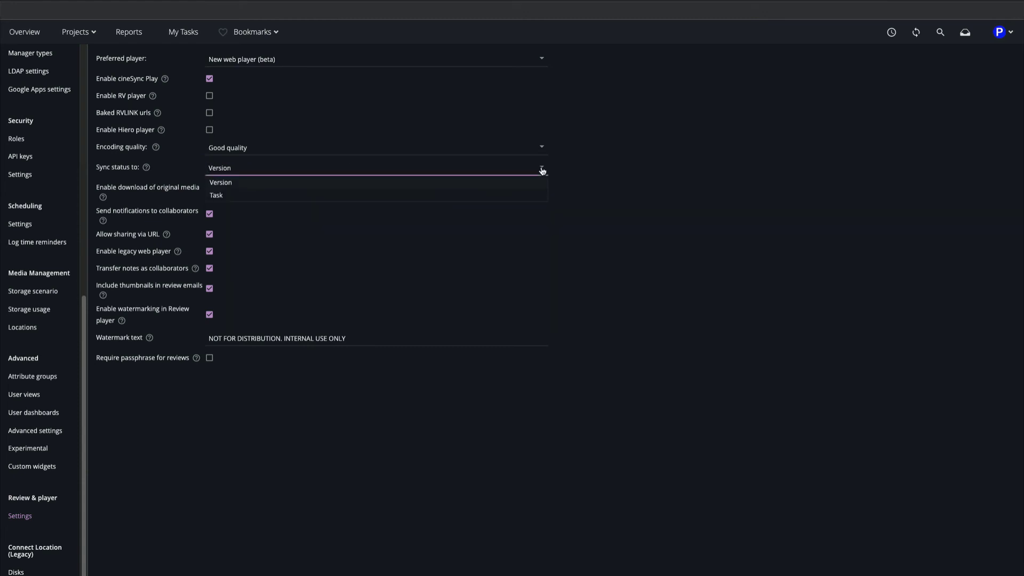
click(543, 170)
click(191, 271)
click(193, 271)
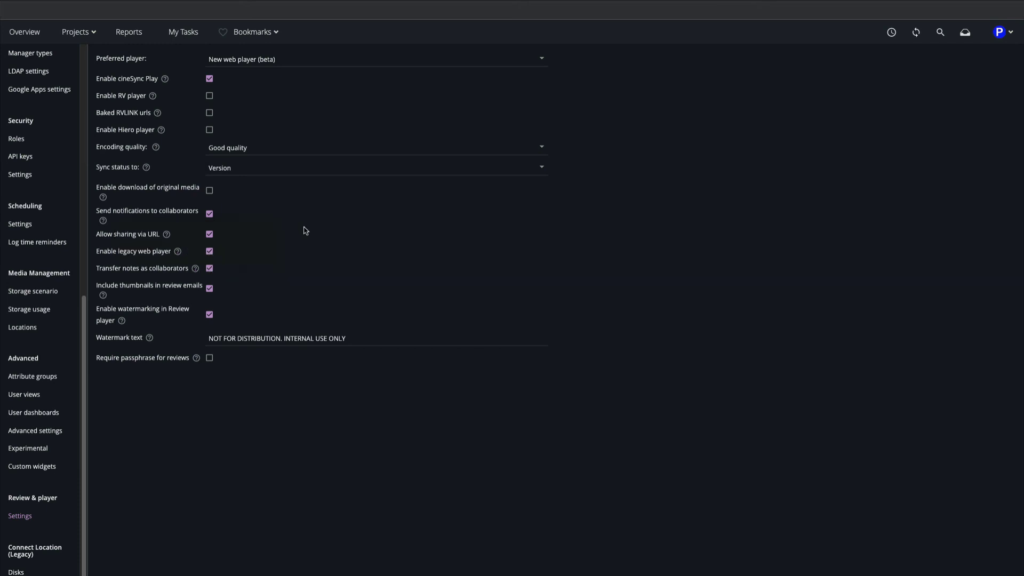